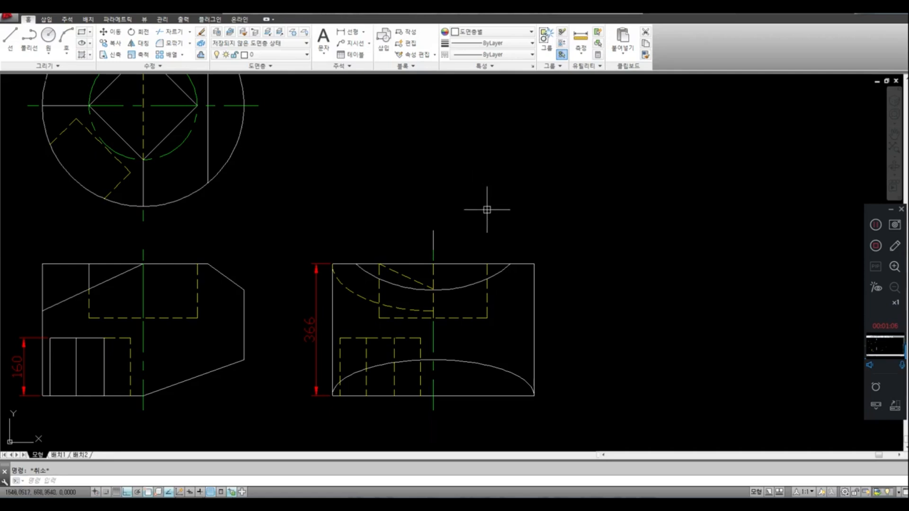
Step: Draw a long horizontal line crossed by two vertical lines, plus a short separate horizontal line, above the side view
type("l")
key("Return")
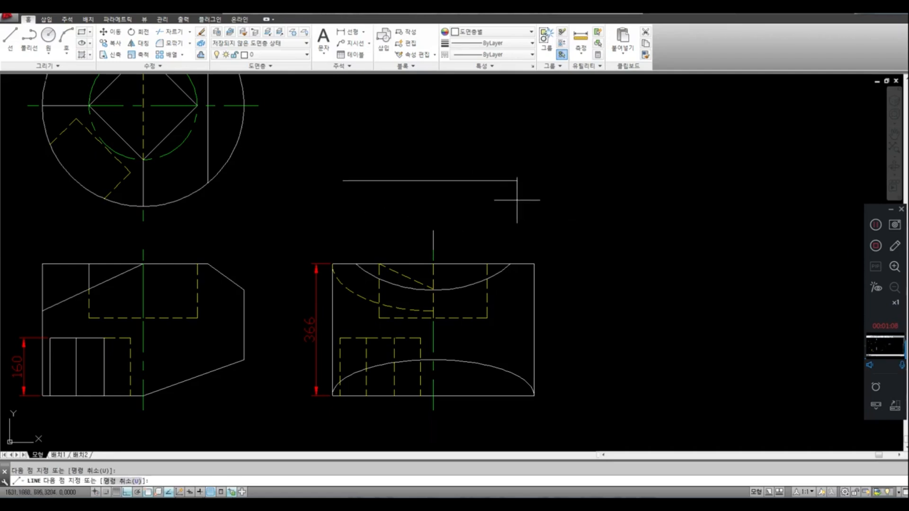
left_click(450, 137)
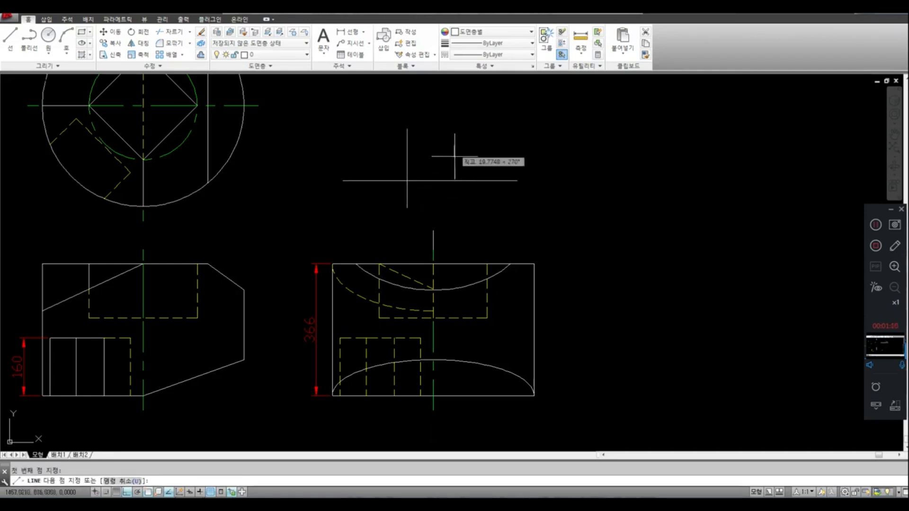
key("Return")
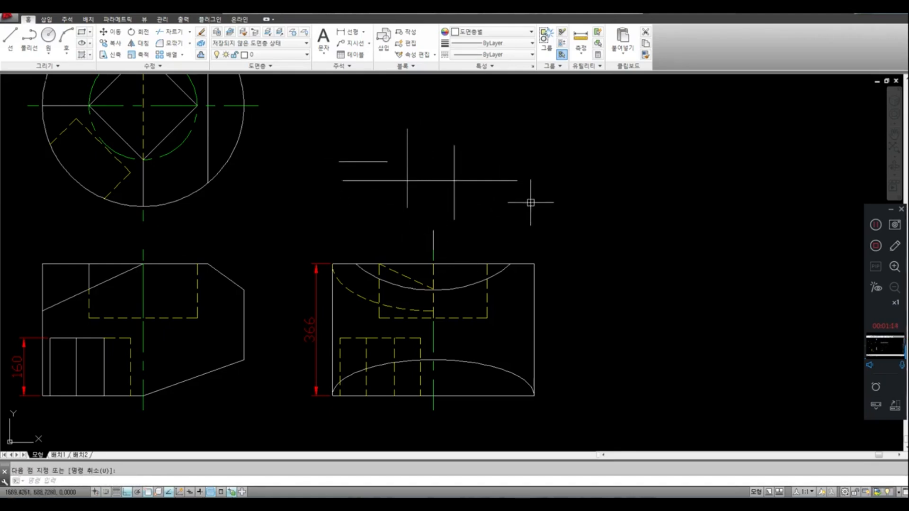
Step: Trim both vertical lines above the long horizontal line, using that line as the cutting edge, and undo the trim
type("TRIM")
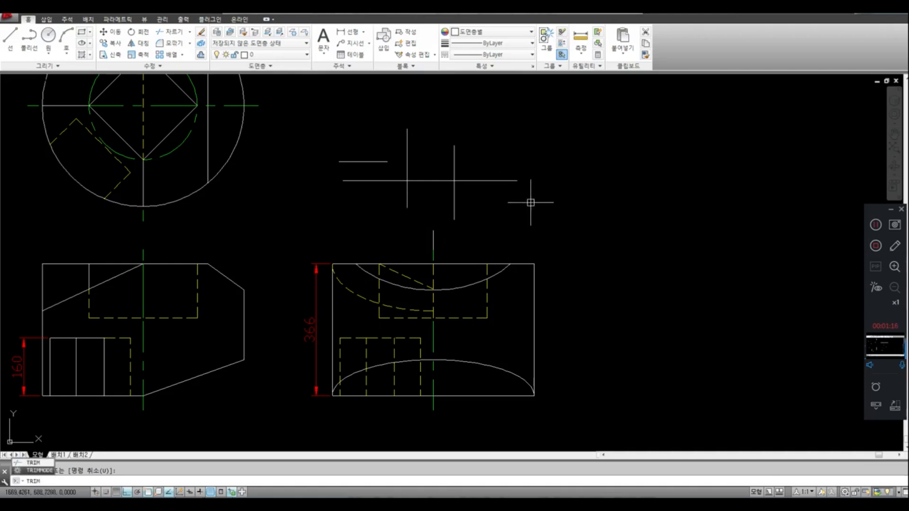
key("Return")
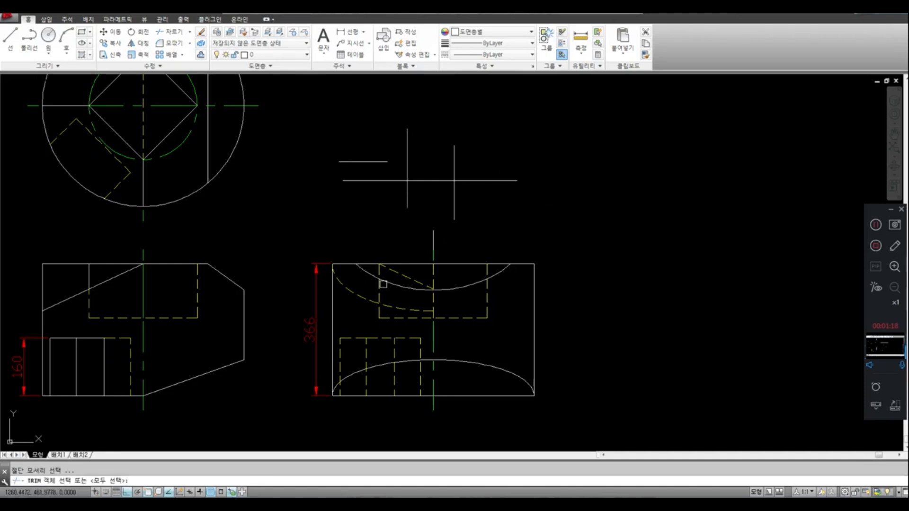
left_click(441, 181)
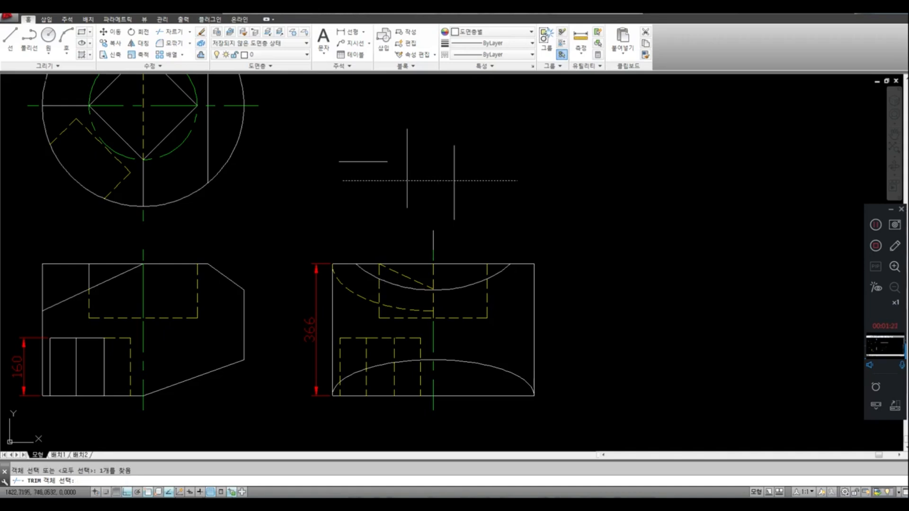
key("Return")
left_click(407, 169)
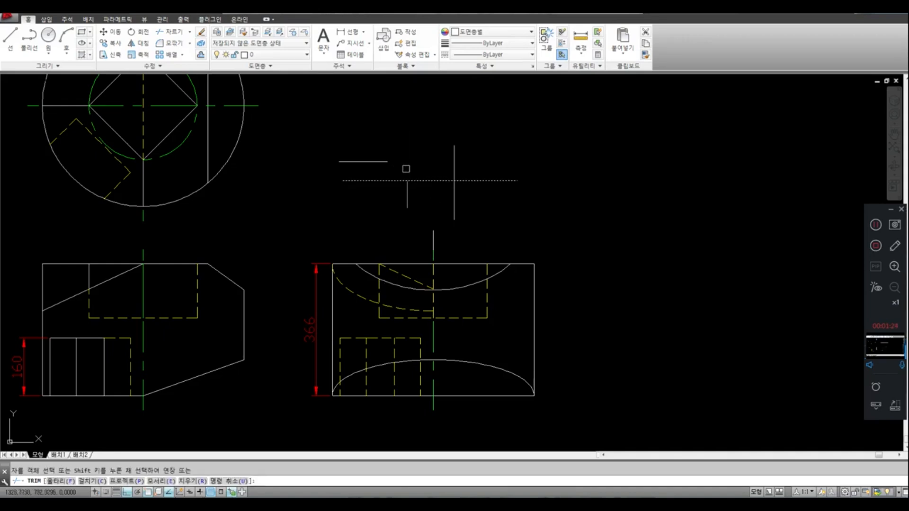
left_click(454, 171)
key("Return")
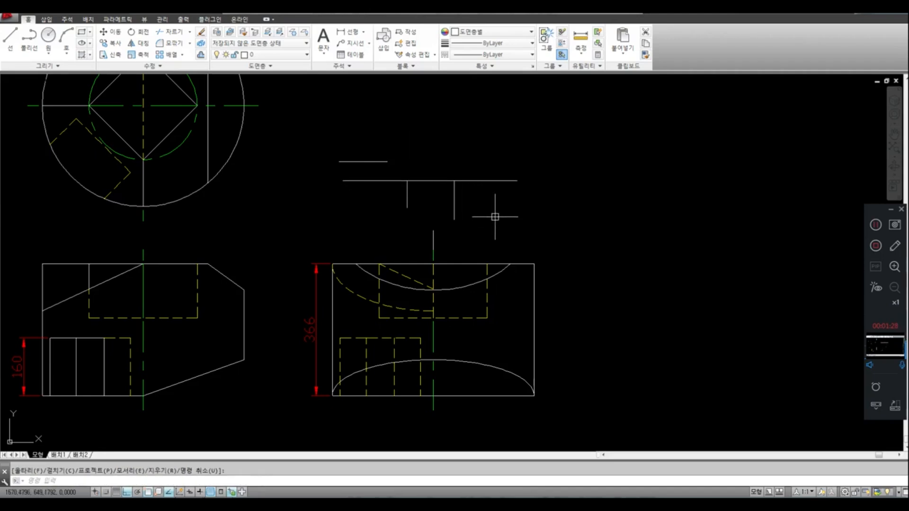
key("ctrl+z")
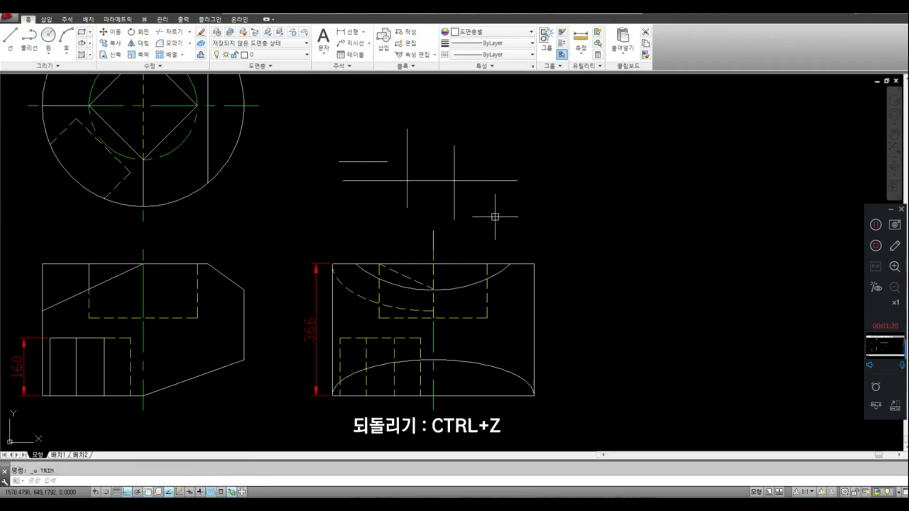
Step: Trim the left vertical line's upper end using all four practice lines as cutting edges, and undo the trim
key("Escape")
type("trim")
key("Return")
left_click(540, 144)
left_click(318, 231)
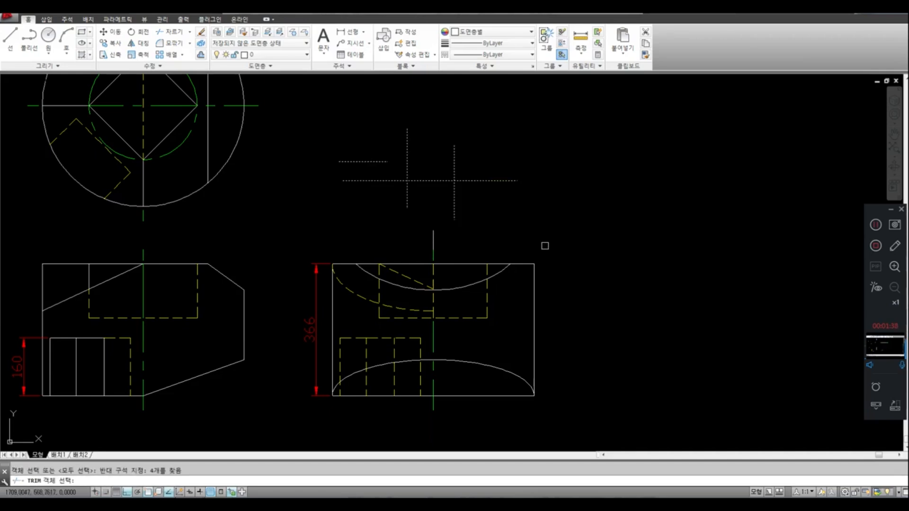
key("Return")
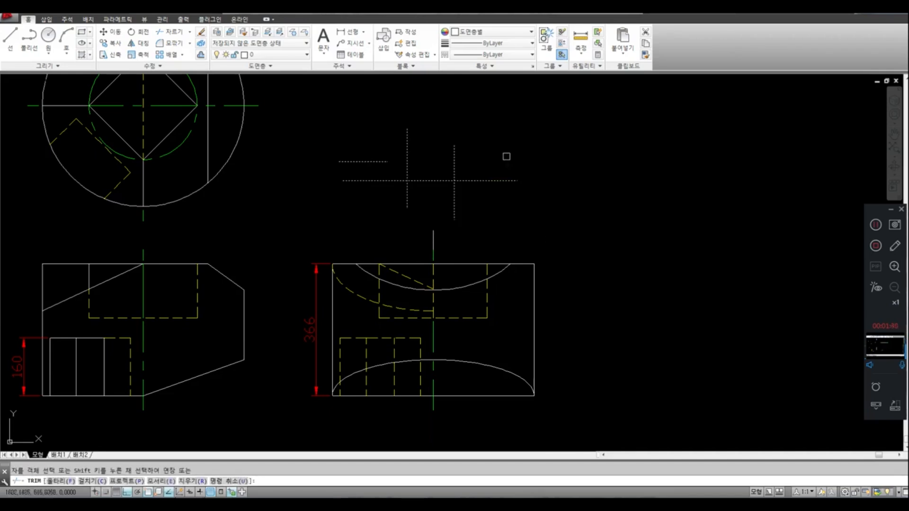
left_click(408, 129)
key("Return")
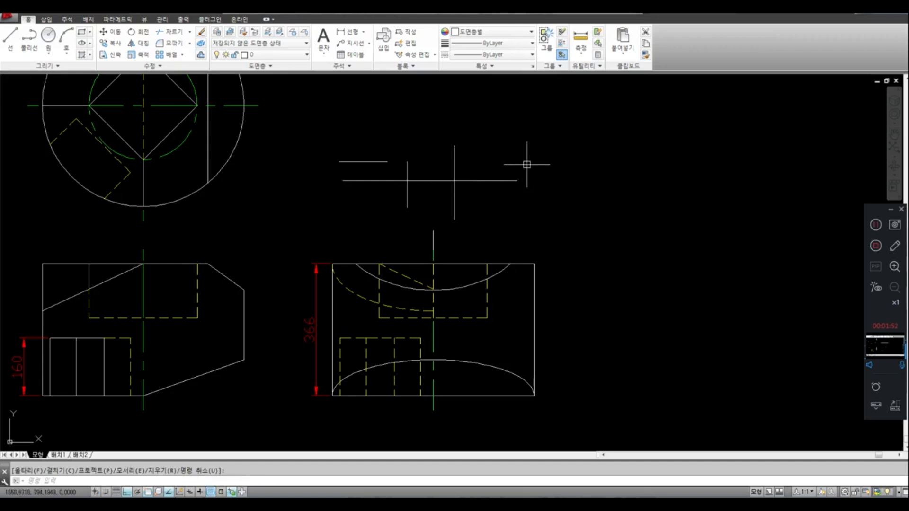
key("ctrl+z")
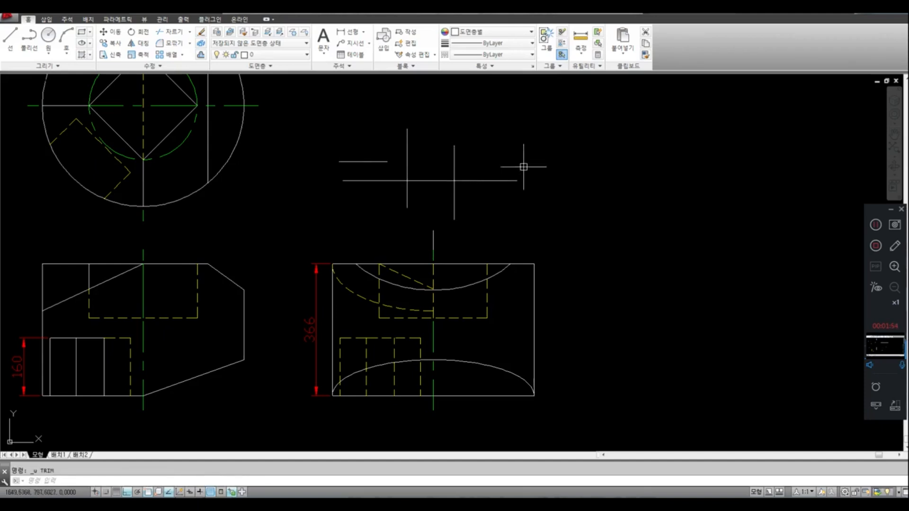
Step: Trim the left vertical line down to the short horizontal line's level with all objects as cutting edges, leaving a short stub above
type("TR")
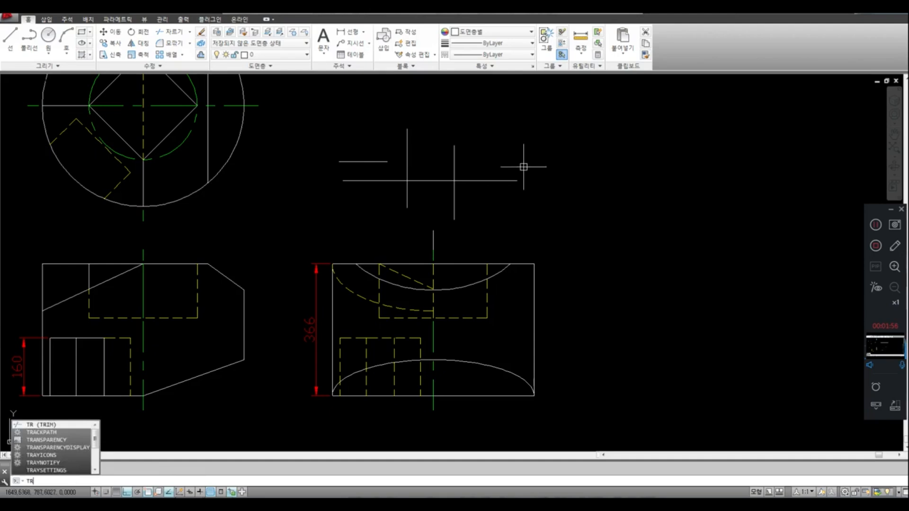
key("Return")
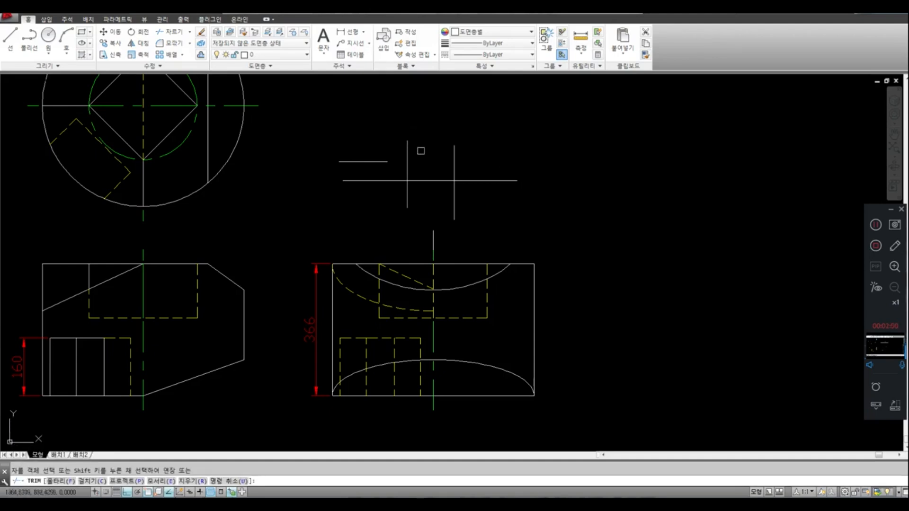
left_click(408, 150)
key("Return")
type("l")
key("Return")
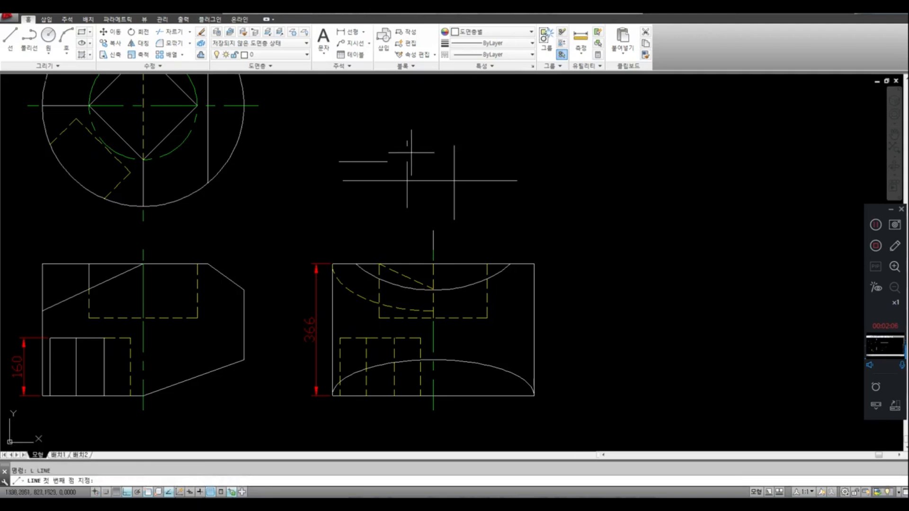
left_click(407, 145)
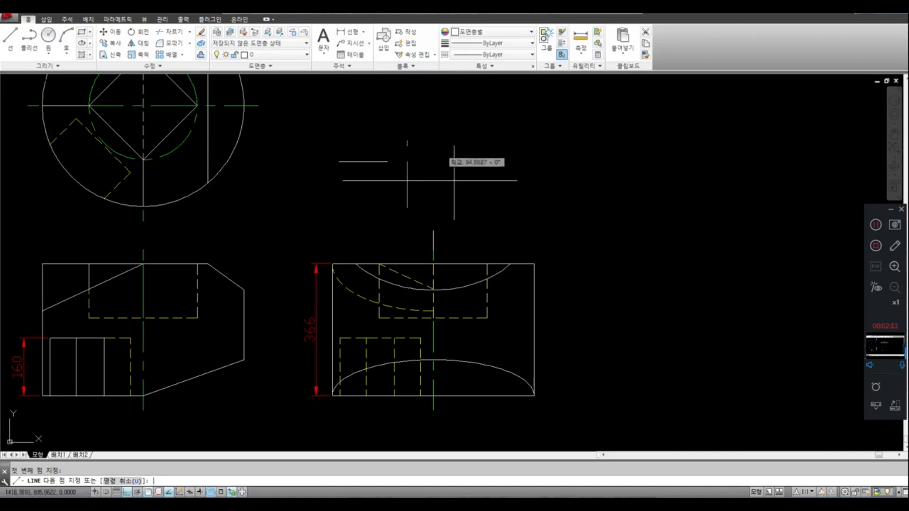
key("Escape")
Step: Trim the middle part of the dashed vertical line on the right of the side view's upper recess, with all objects as cutting edges
type("tr")
key("Return")
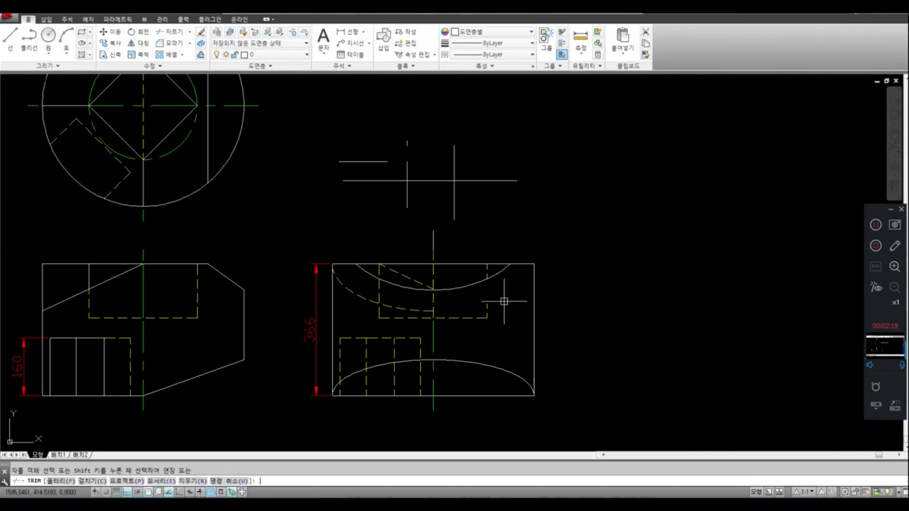
key("Escape")
type("l")
key("Return")
left_click(487, 303)
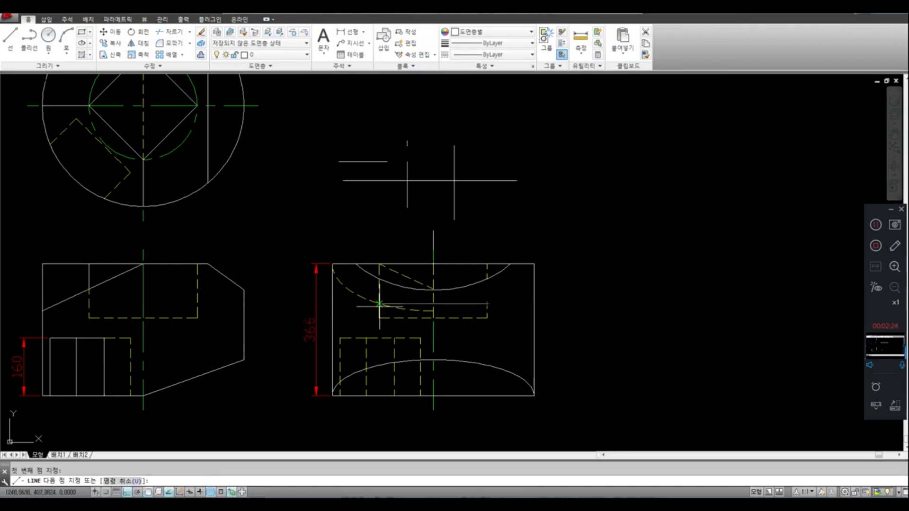
key("Escape")
key("Escape")
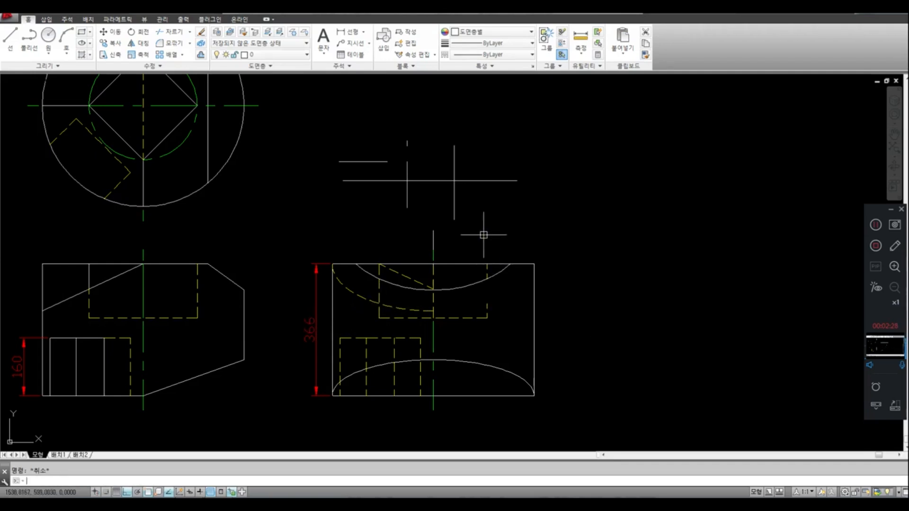
Step: Draw a short horizontal line right of the practice lines and a separate vertical line below it that does not touch it
type("l")
key("Return")
left_click(530, 140)
left_click(595, 140)
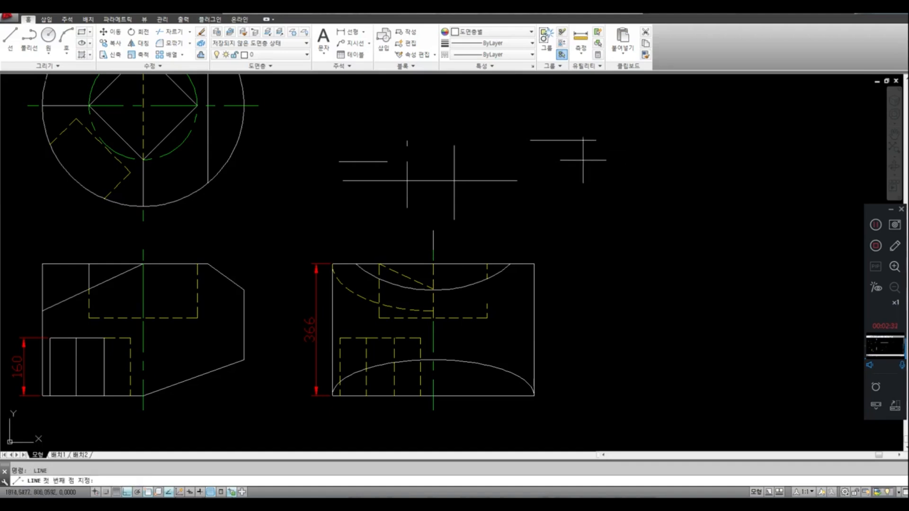
left_click(581, 255)
key("Return")
Step: Trim the new horizontal line's right end at the imaginary extension of the vertical line below it
type("tr")
key("Return")
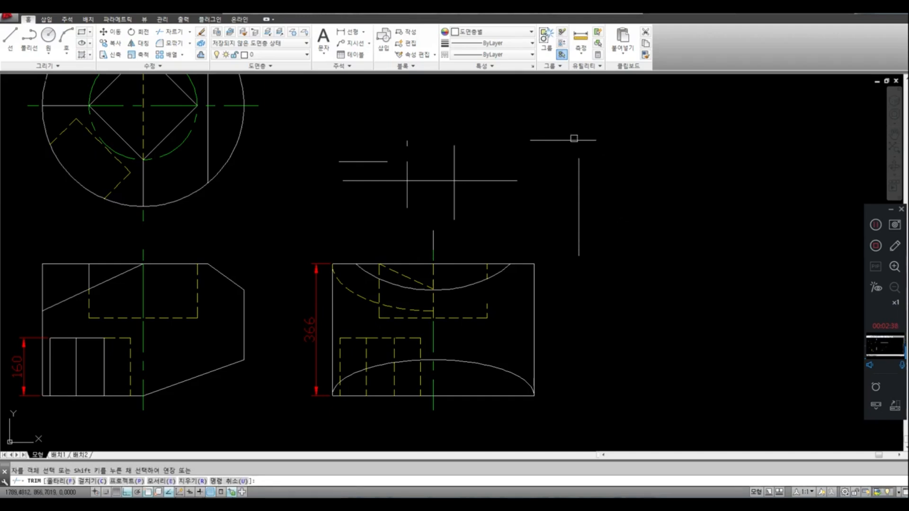
left_click(593, 140)
key("Return")
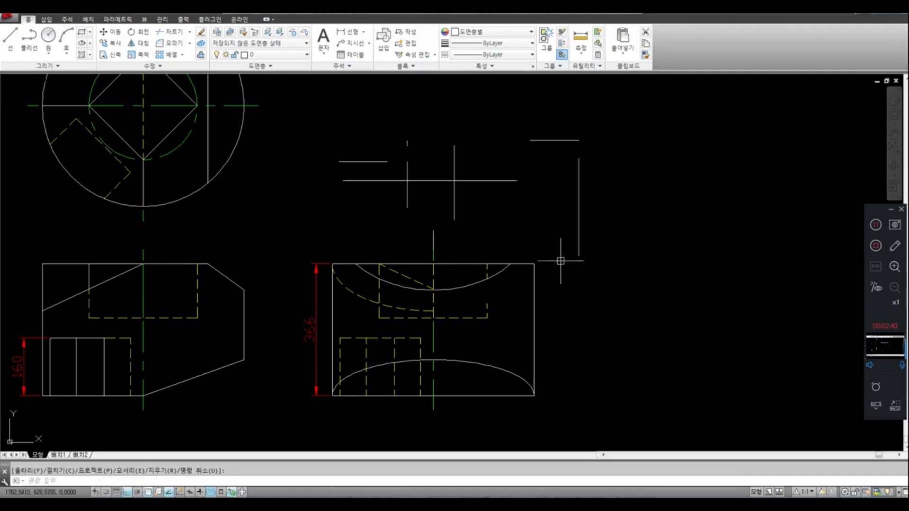
key("Escape")
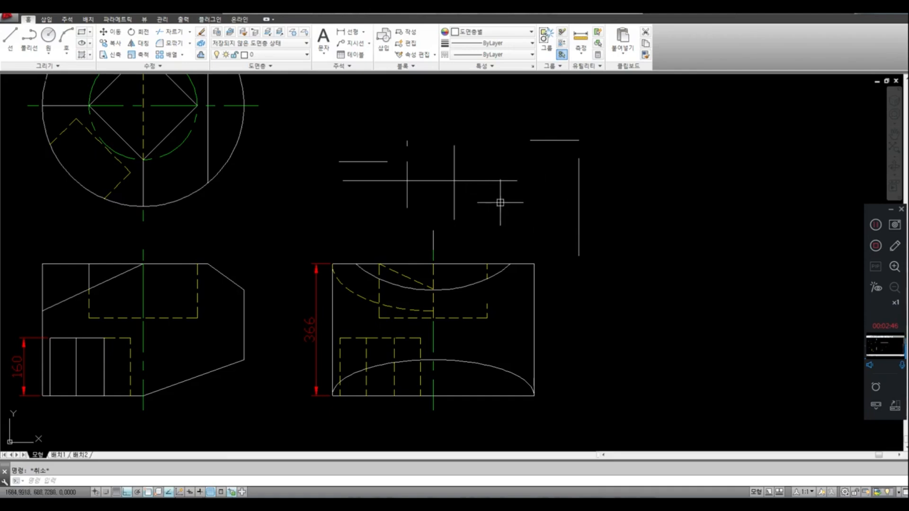
Step: Set Trim's edge extension mode to No extend
type("tr")
key("Return")
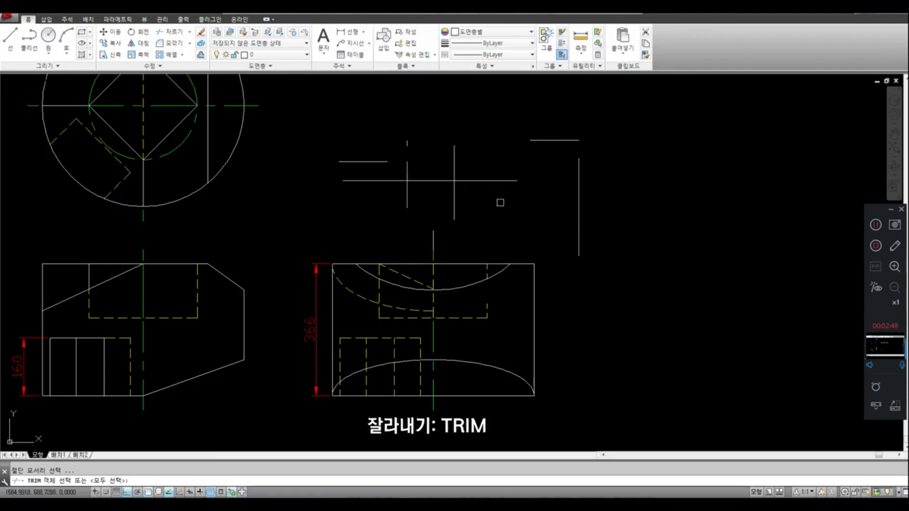
key("Return")
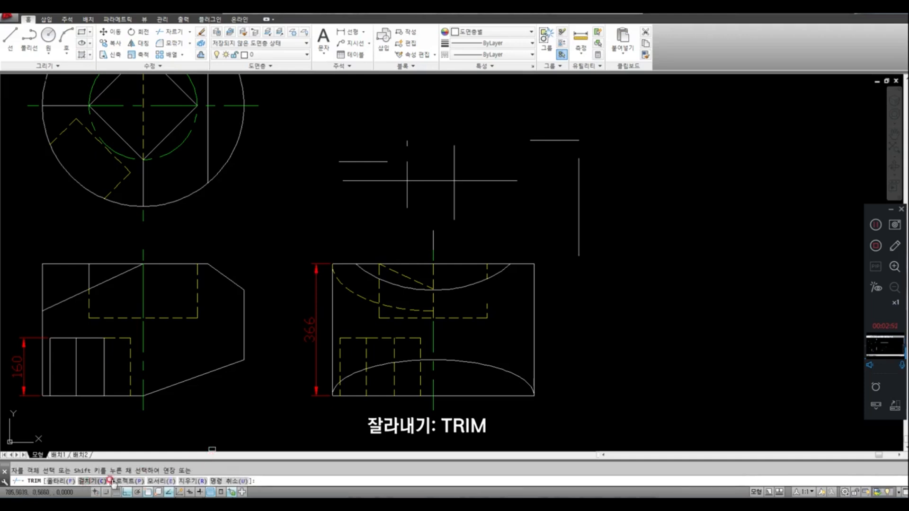
left_click(168, 481)
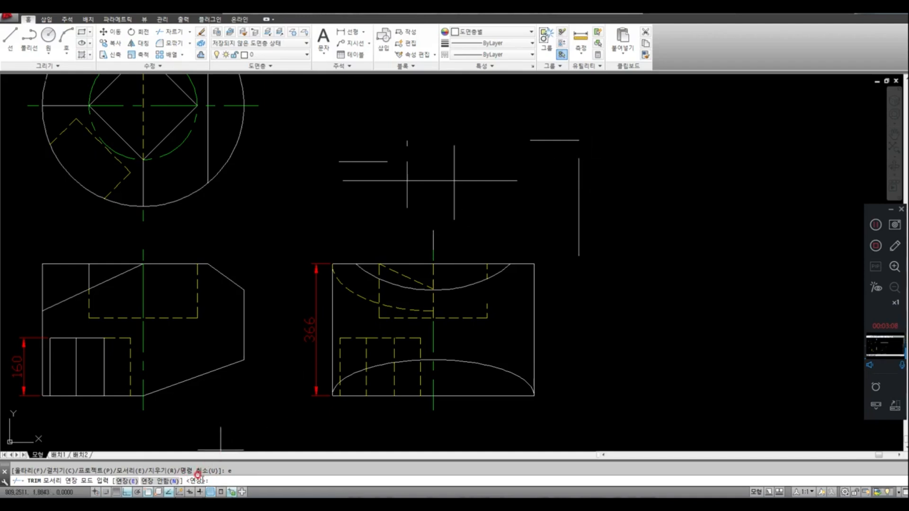
type("n")
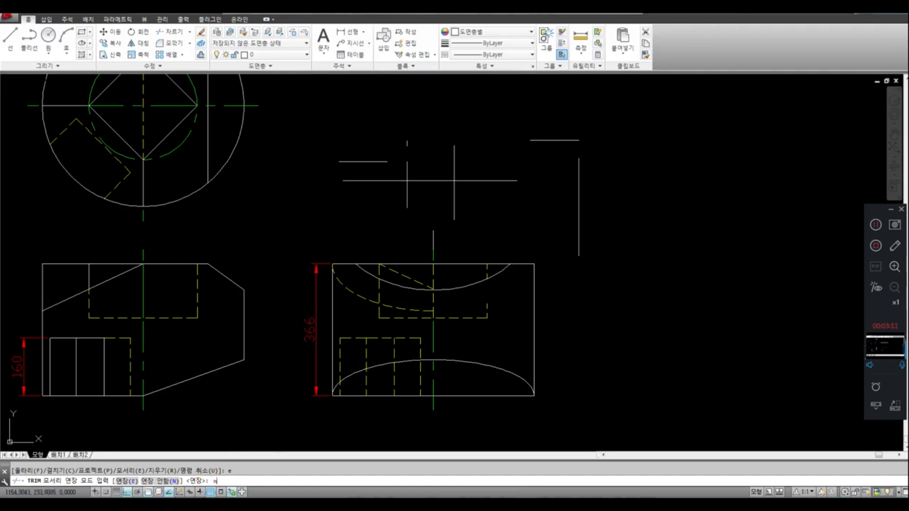
key("Return")
key("Return")
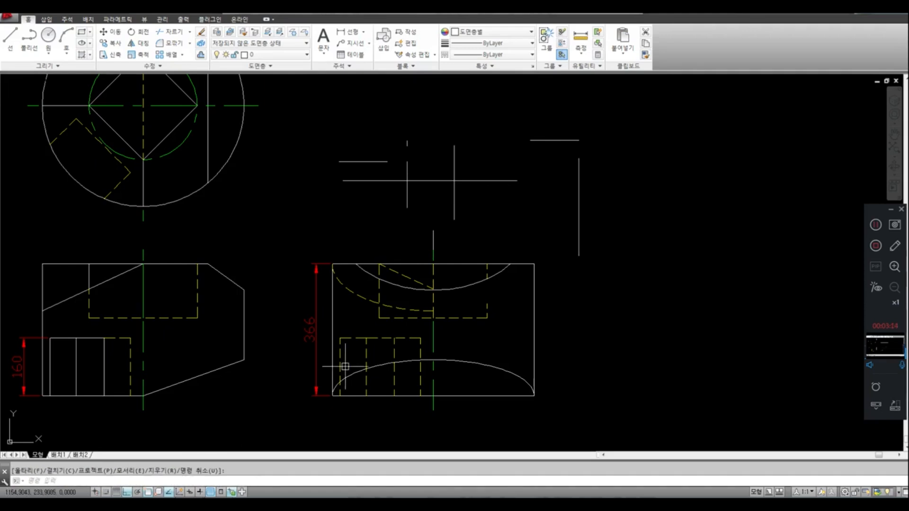
Step: Trim the long horizontal line's right end, using the right crossing vertical line as the cutting edge
type("tr")
key("Return")
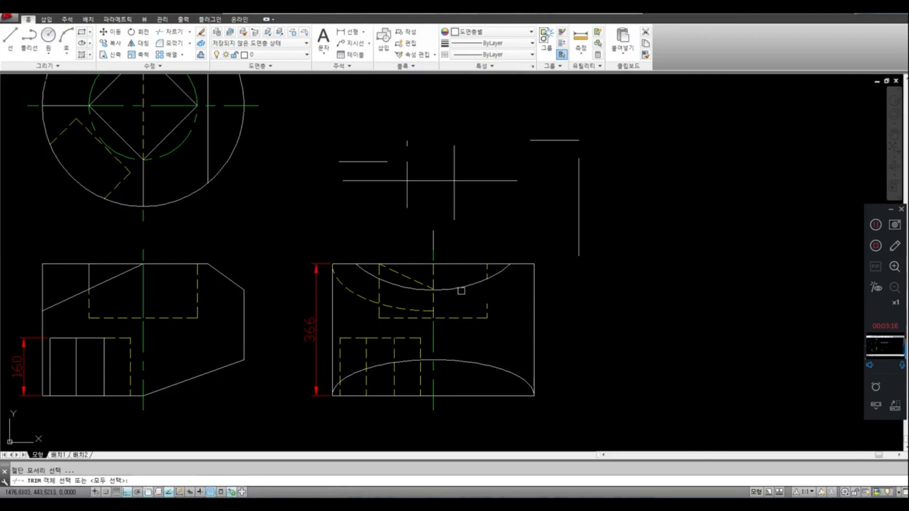
left_click(455, 196)
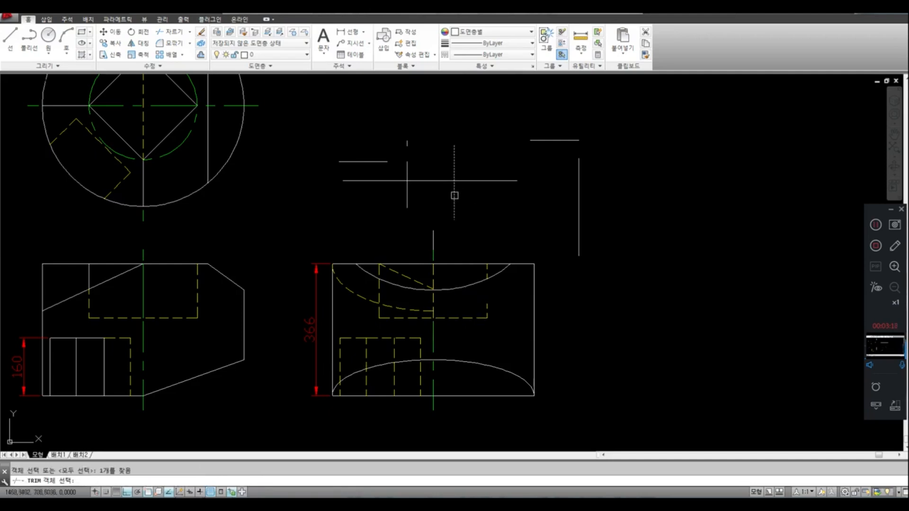
key("Return")
left_click(469, 180)
key("Return")
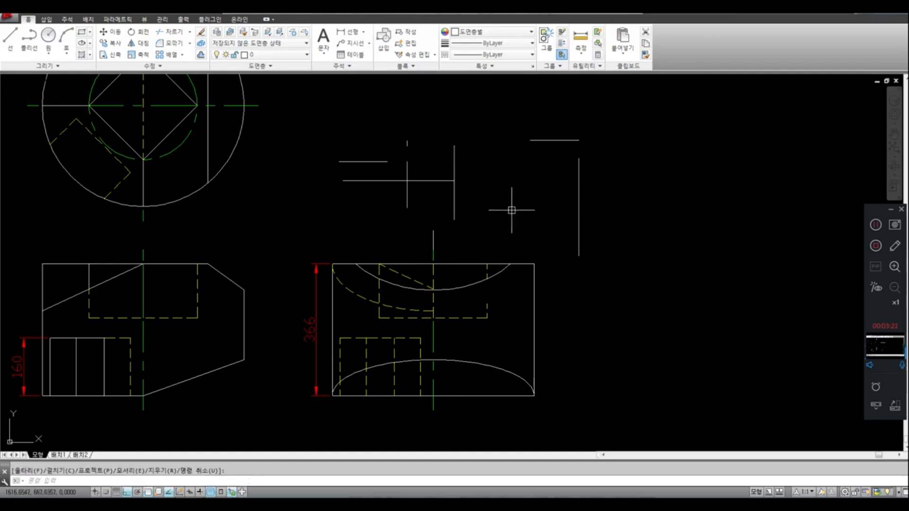
Step: Trim both vertical lines above the long horizontal line, with all objects as cutting edges
type("tr")
key("Return")
left_click(408, 170)
left_click(456, 167)
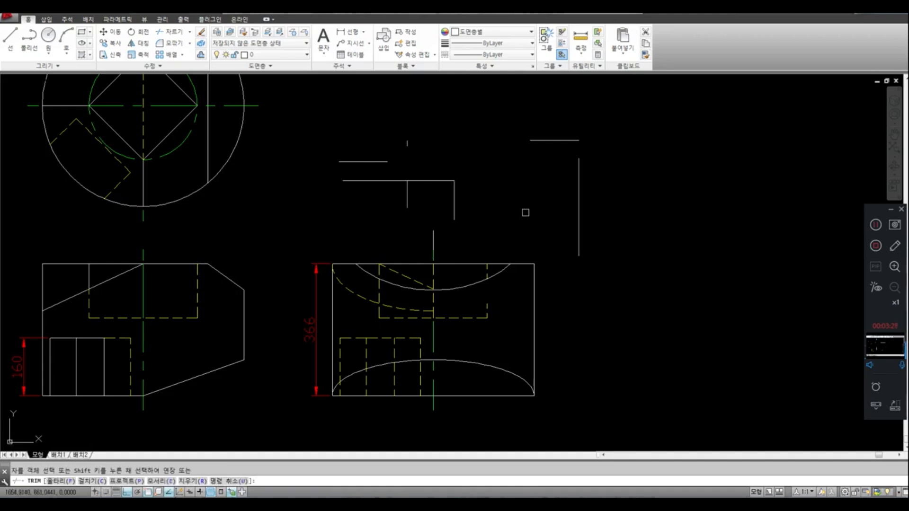
key("Return")
key("Escape")
Step: Start Trim with all objects as cutting edges and open its edge extension setting
type("tr")
key("Return")
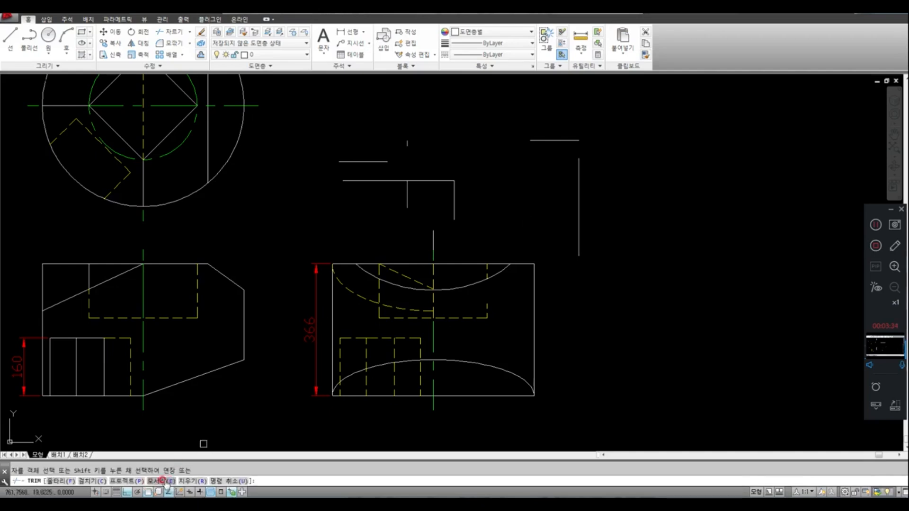
left_click(162, 481)
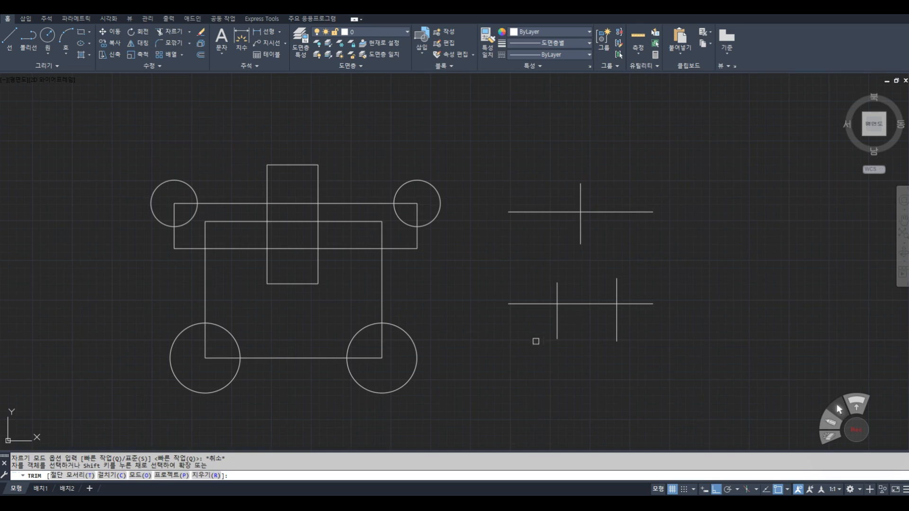
Step: Trim off the right and lower arms of the upper crossing lines using Trim in Quick mode
key("Escape")
key("space")
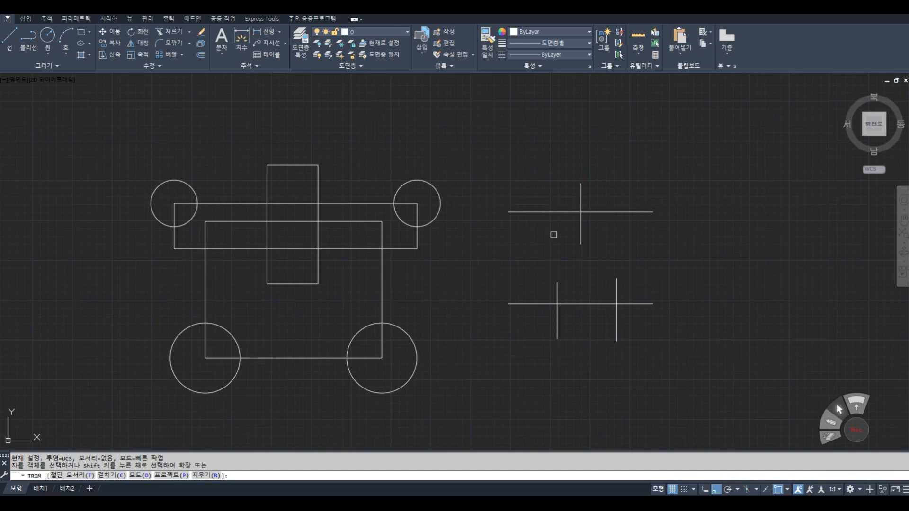
left_click(587, 212)
left_click(579, 224)
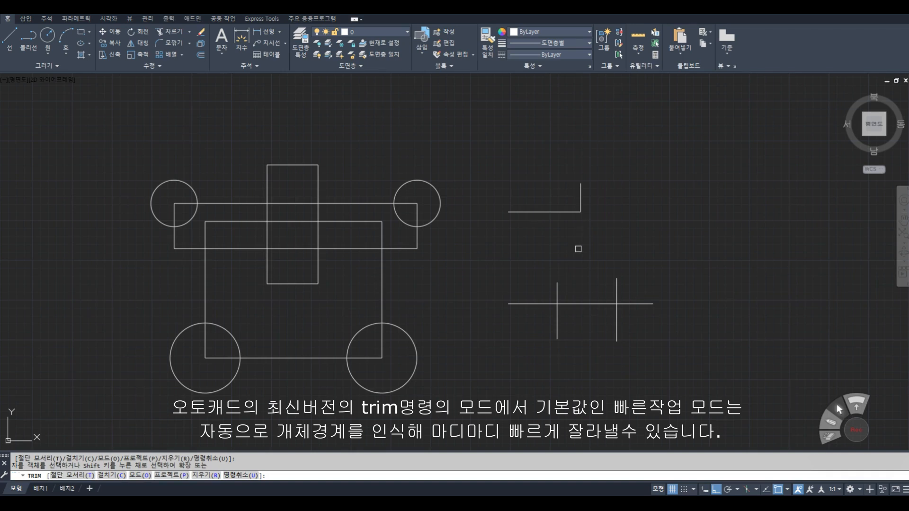
key("Return")
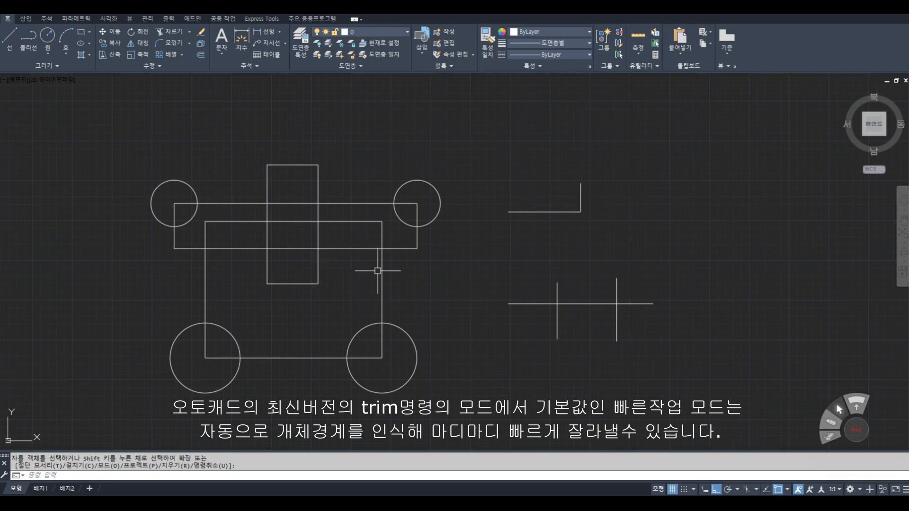
Step: Trim the wide rectangle's bottom edge inside the large rectangle segment by segment in Quick mode, and undo the trim
key("Return")
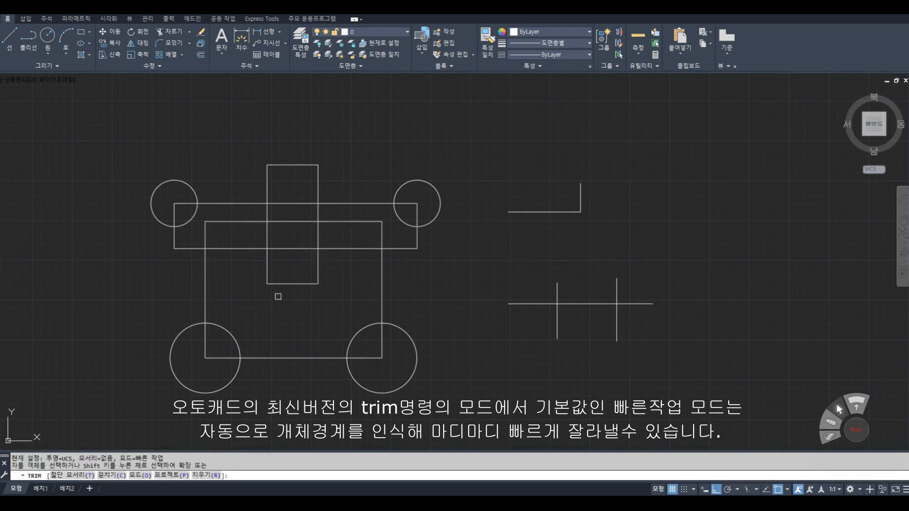
key("Escape")
key("Escape")
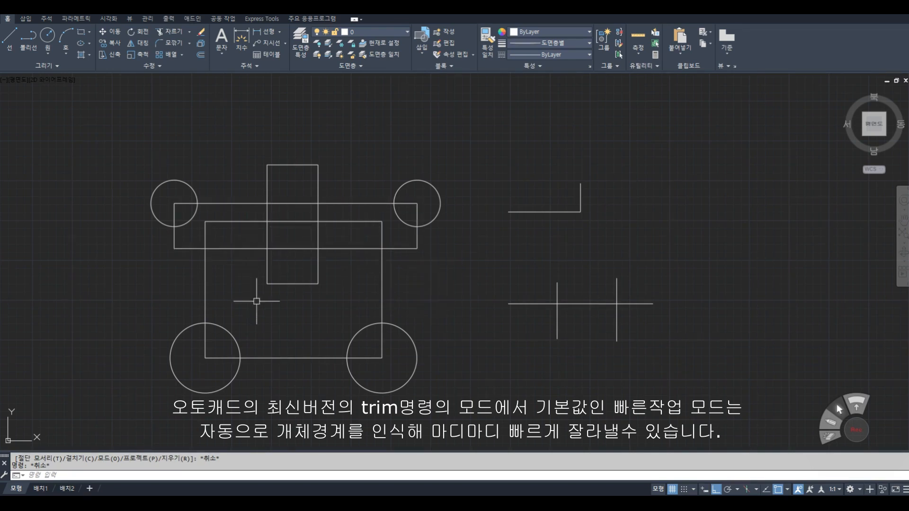
type("trim")
key("Return")
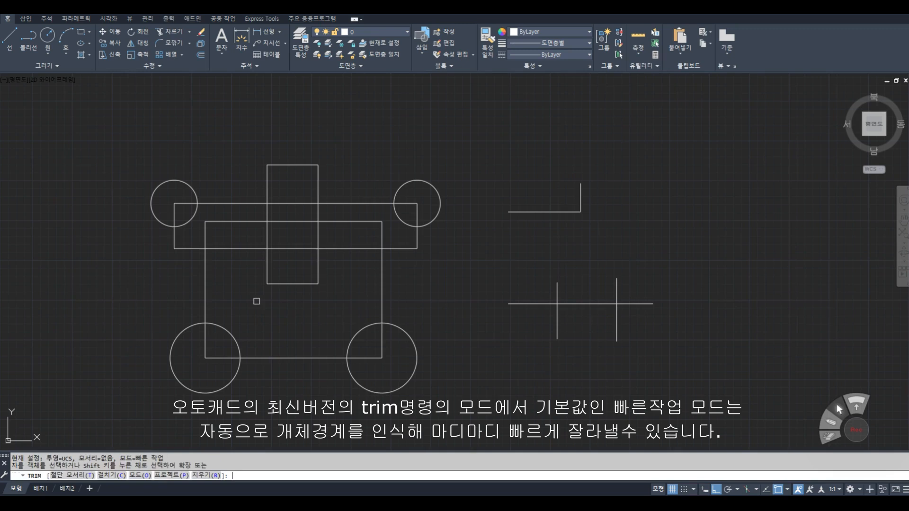
left_click(245, 248)
left_click(282, 249)
left_click(331, 248)
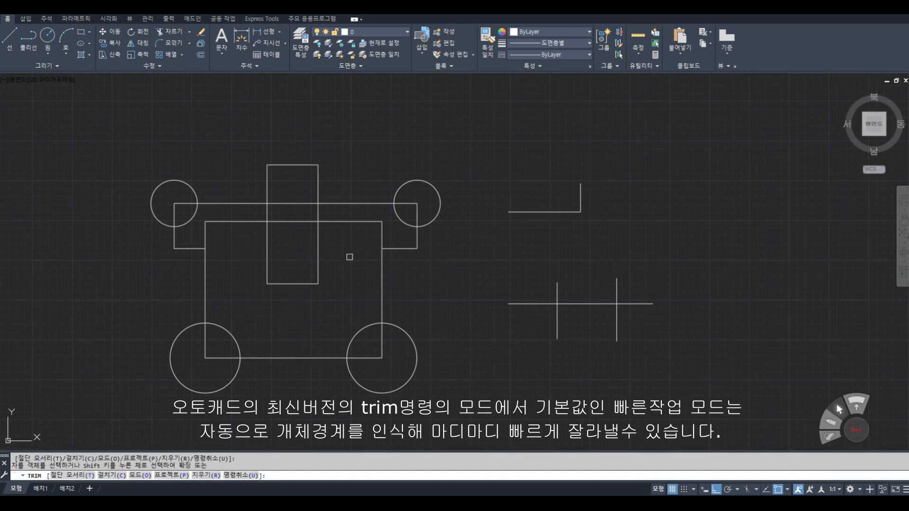
key("Return")
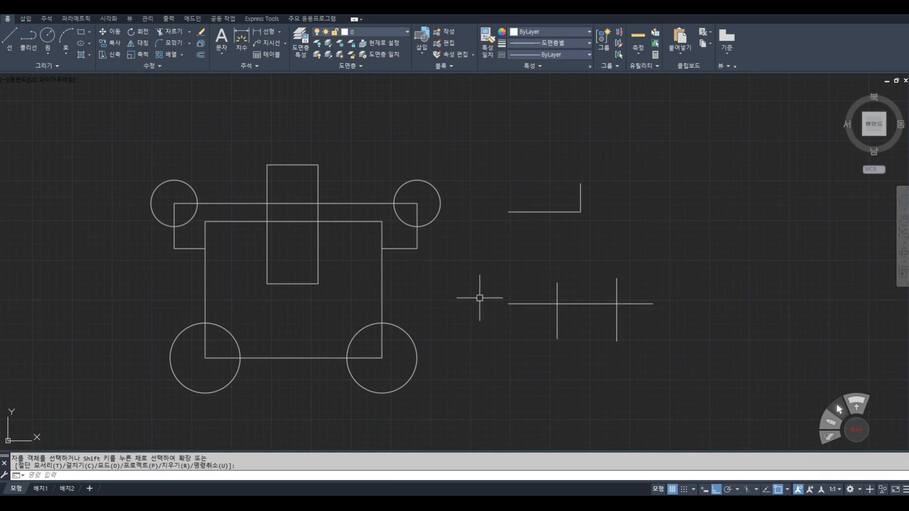
key("ctrl+z")
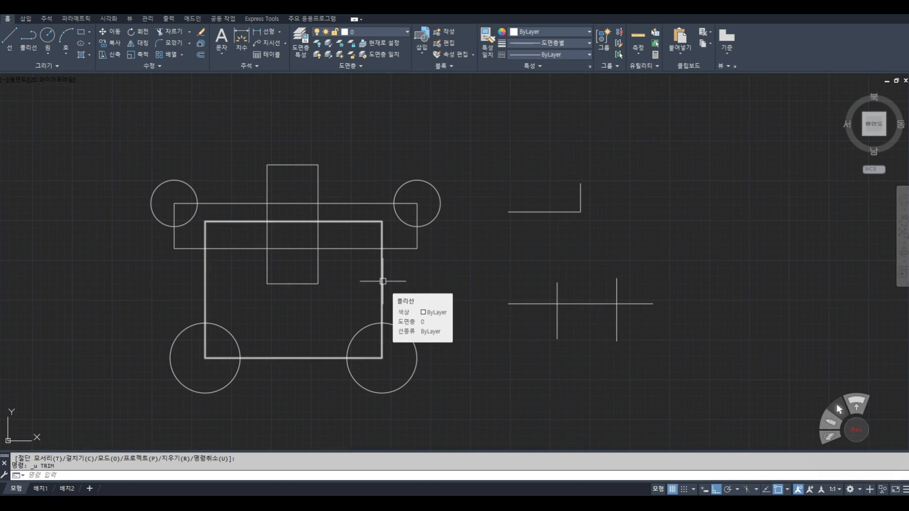
Step: Explode the large rectangle between the two lower circles into separate lines
type("ex")
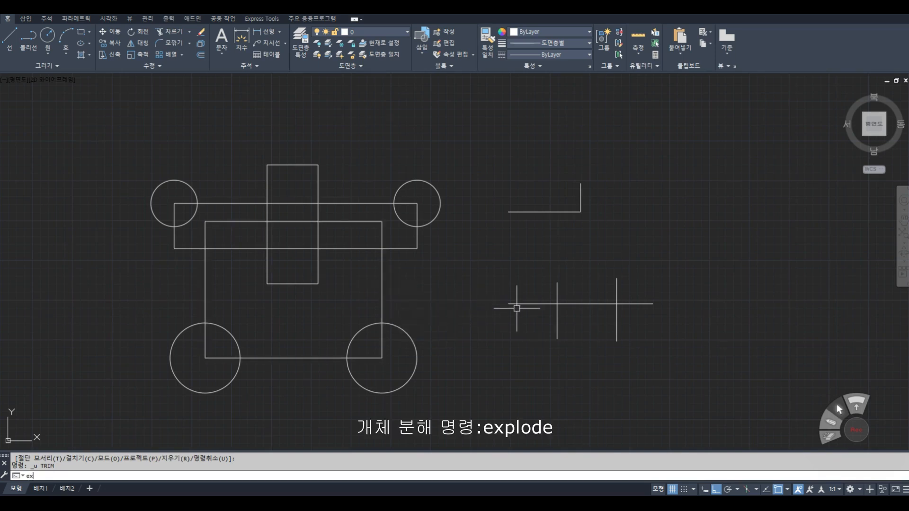
type("plode")
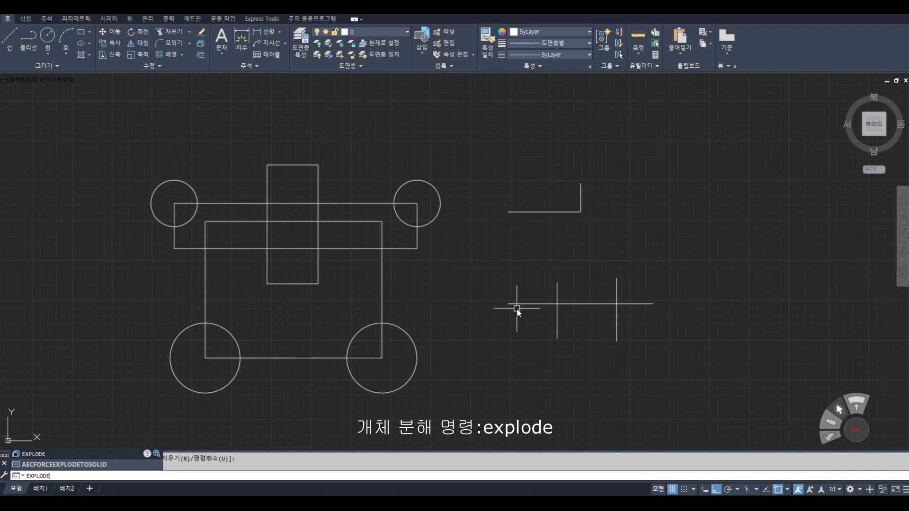
key("Return")
left_click(445, 298)
left_click(362, 286)
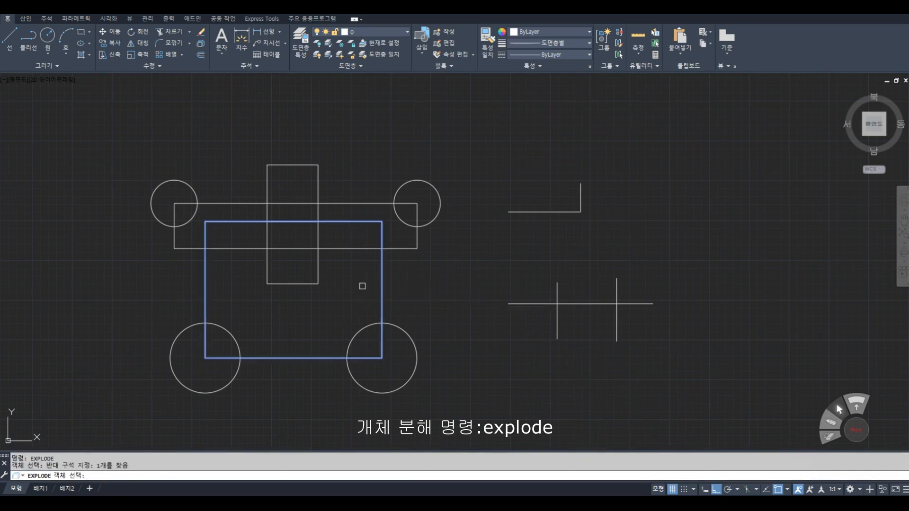
key("Return")
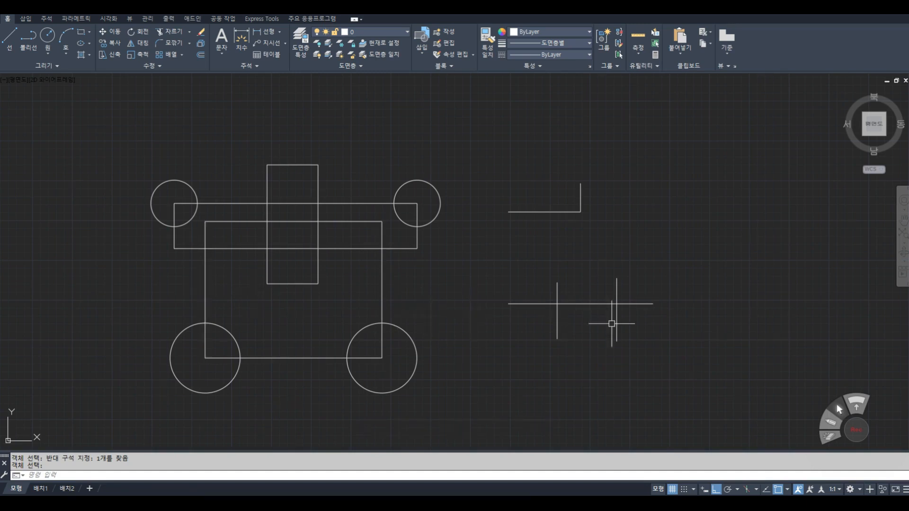
Step: Start Trim and set its mode to Standard
key("Escape")
key("Escape")
type("trim")
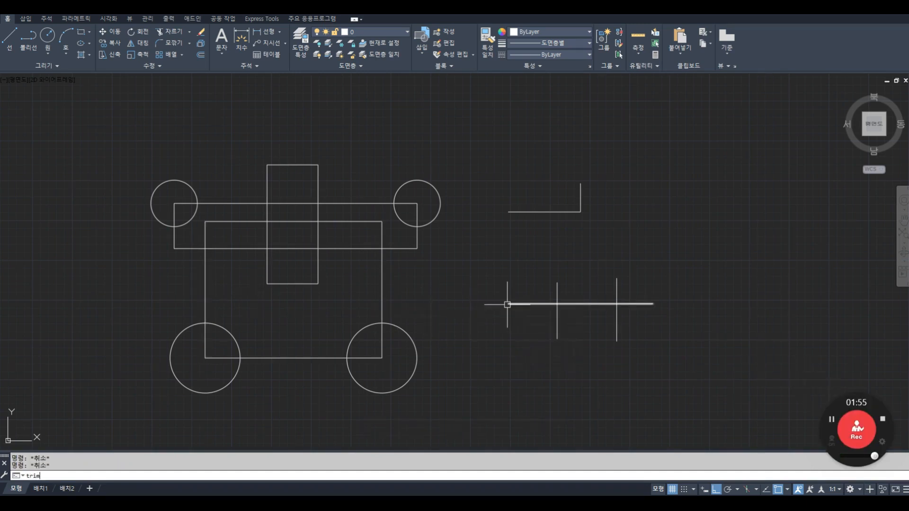
key("Return")
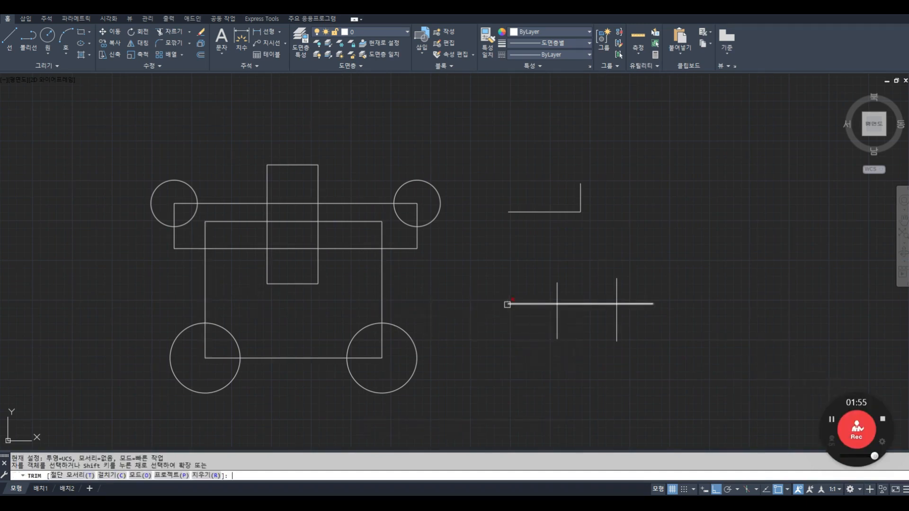
left_click(141, 476)
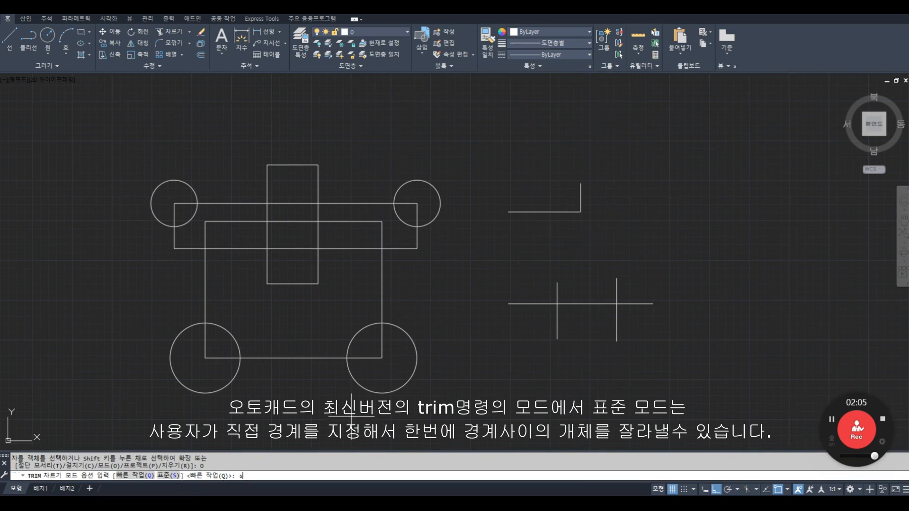
key("Return")
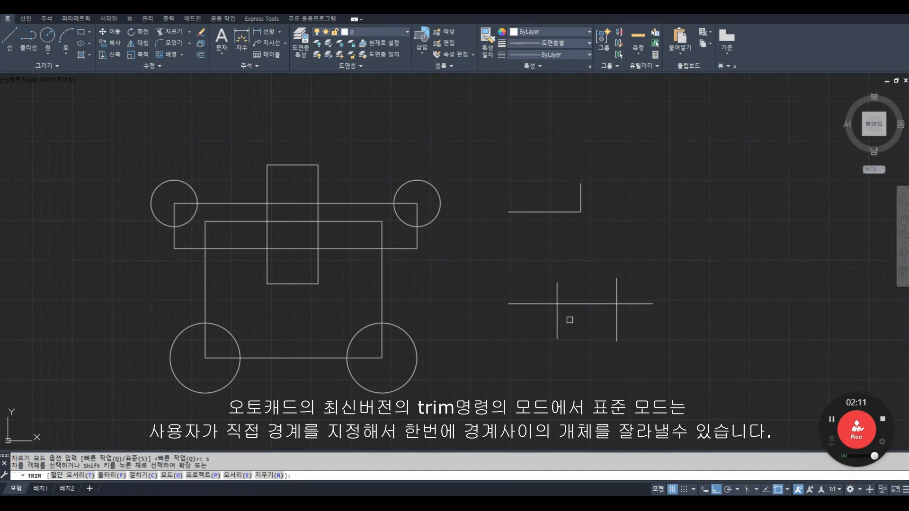
Step: Trim the lower horizontal line between the two vertical lines, using both verticals as cutting edges
type("t")
key("Return")
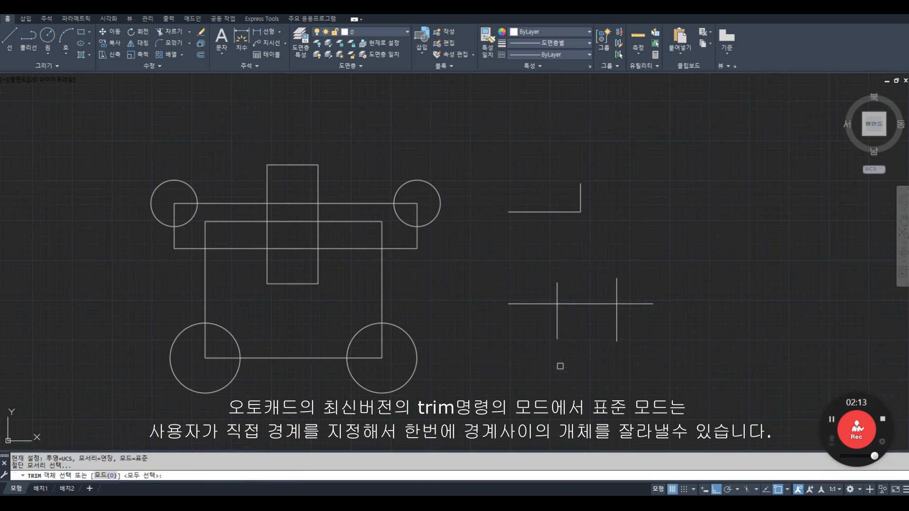
left_click(557, 332)
left_click(615, 331)
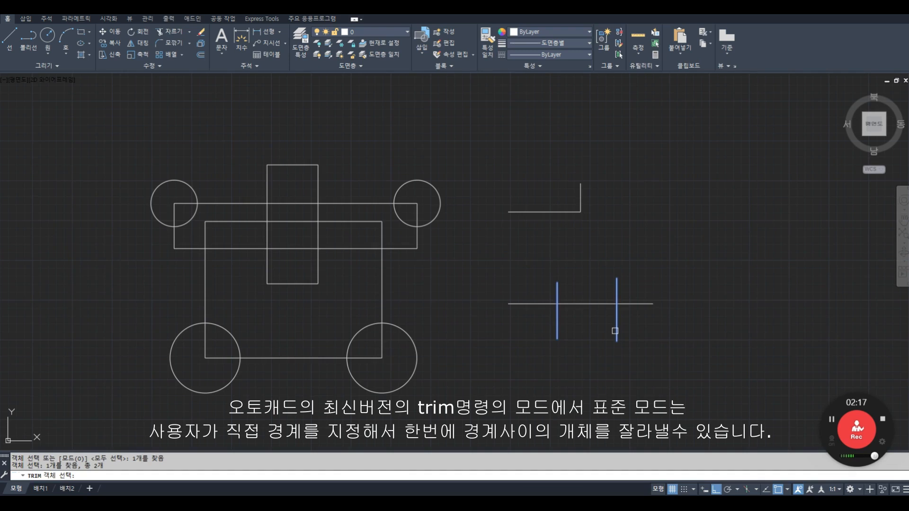
key("Return")
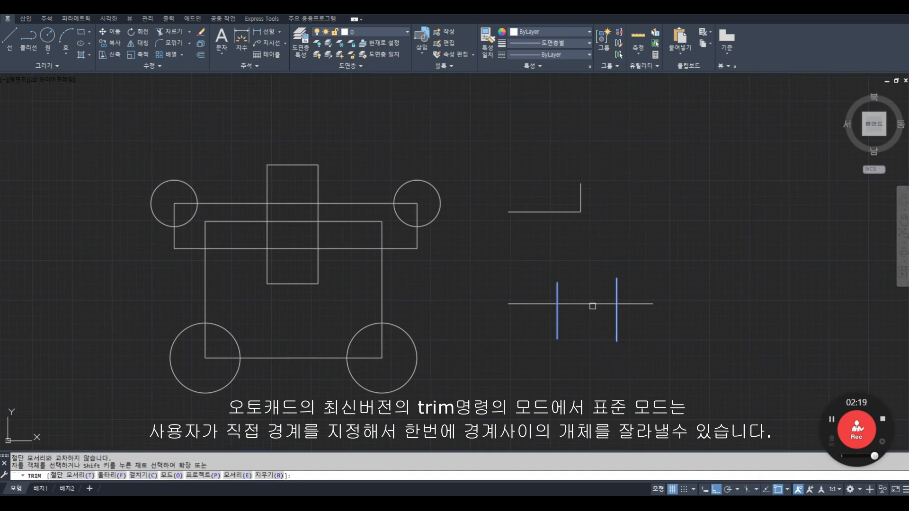
left_click(591, 304)
key("Return")
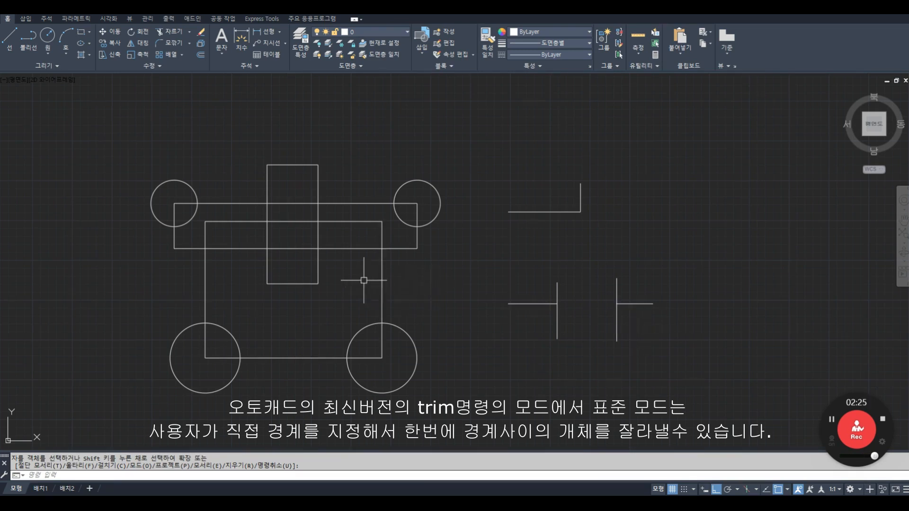
Step: Trim the wide rectangle's bottom edge inside the large rectangle, using the large rectangle's two vertical sides as cutting edges
type("tri")
key("Return")
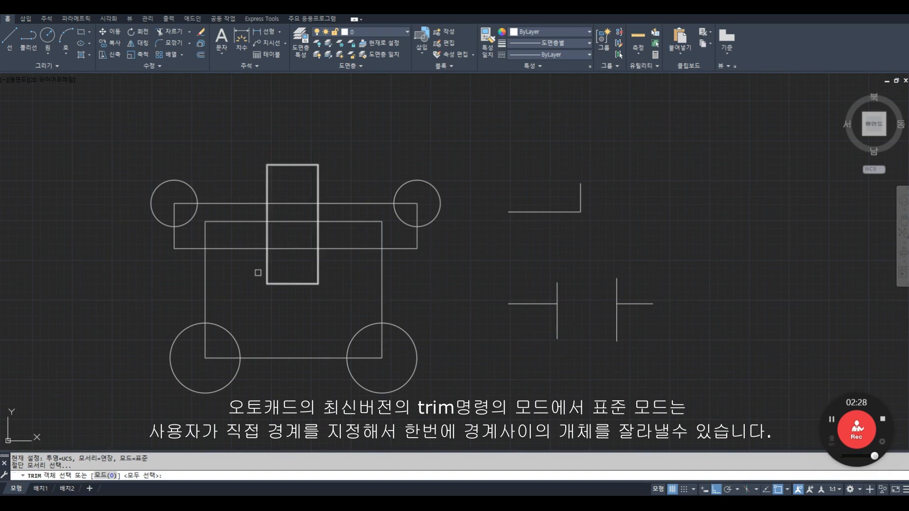
left_click(207, 274)
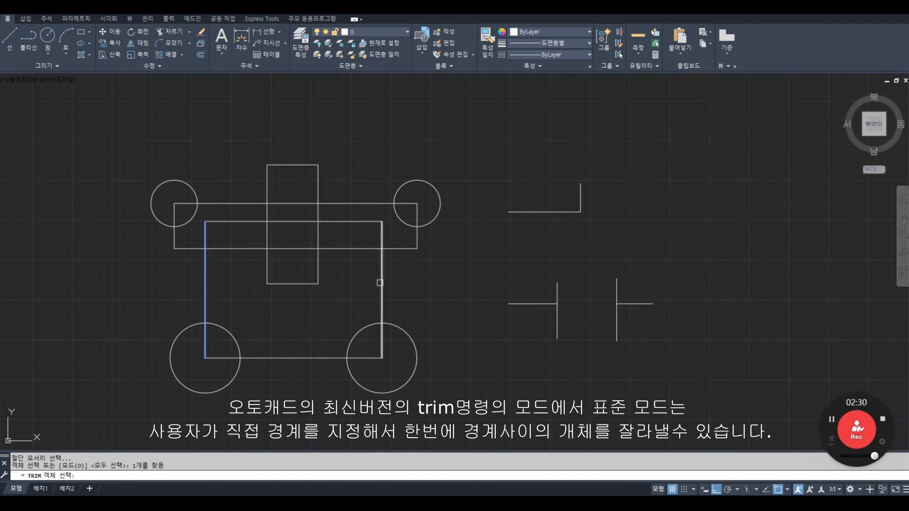
left_click(381, 282)
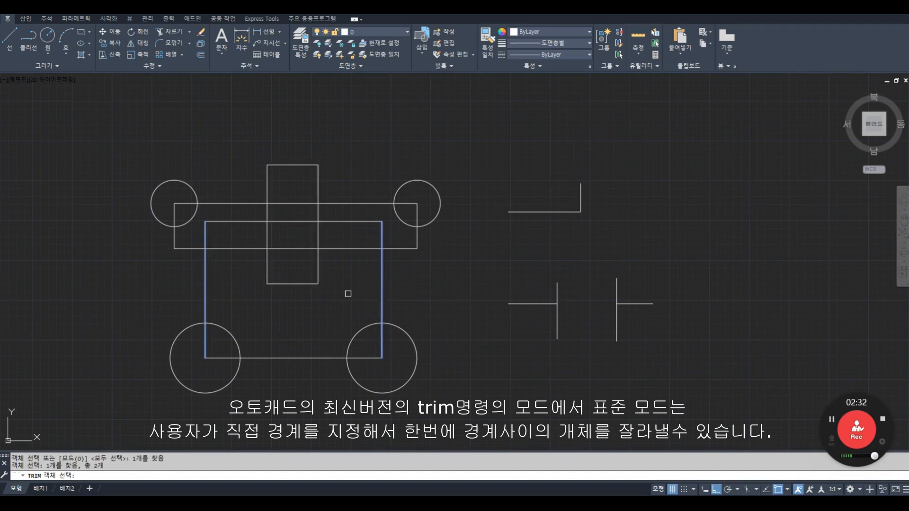
key("Return")
left_click(345, 249)
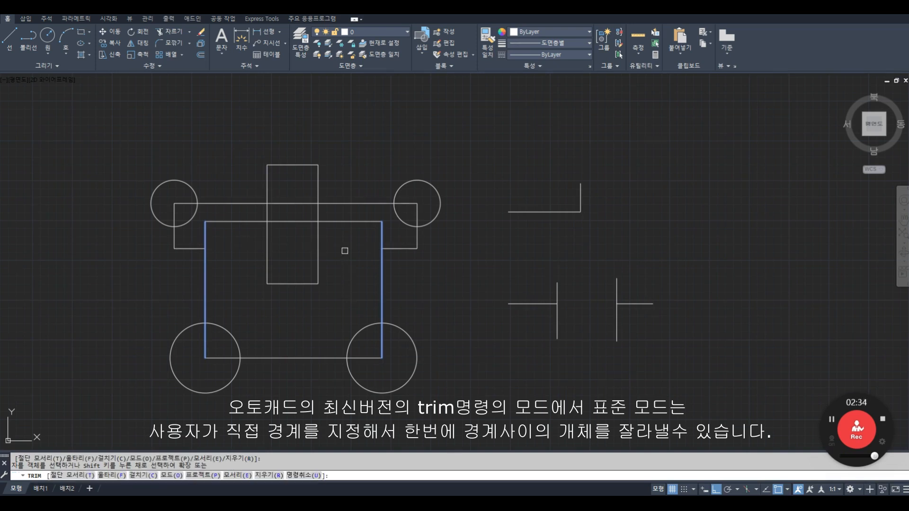
key("Return")
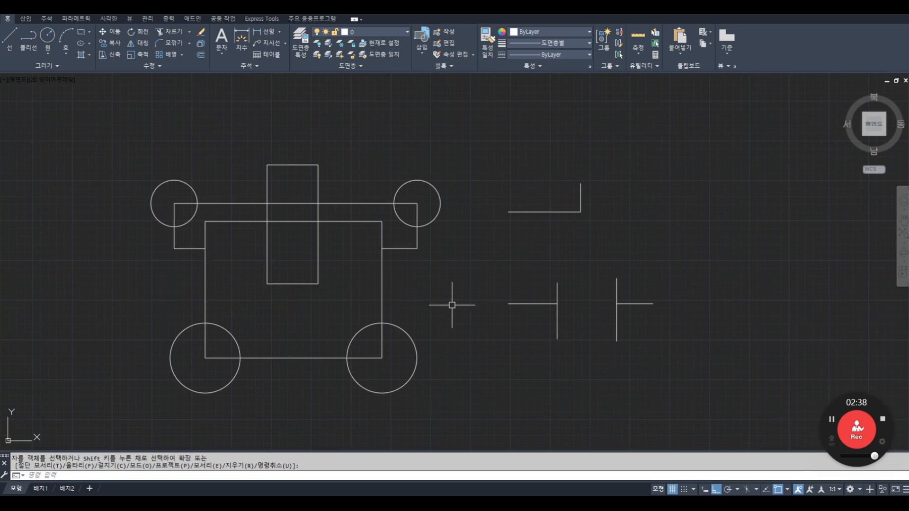
Step: Restart Trim and switch its mode to Quick
key("Escape")
key("Escape")
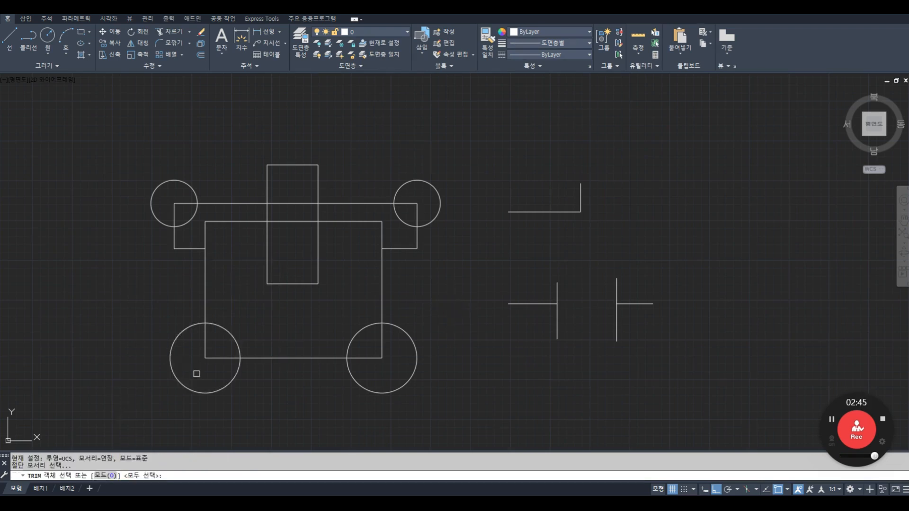
left_click(98, 476)
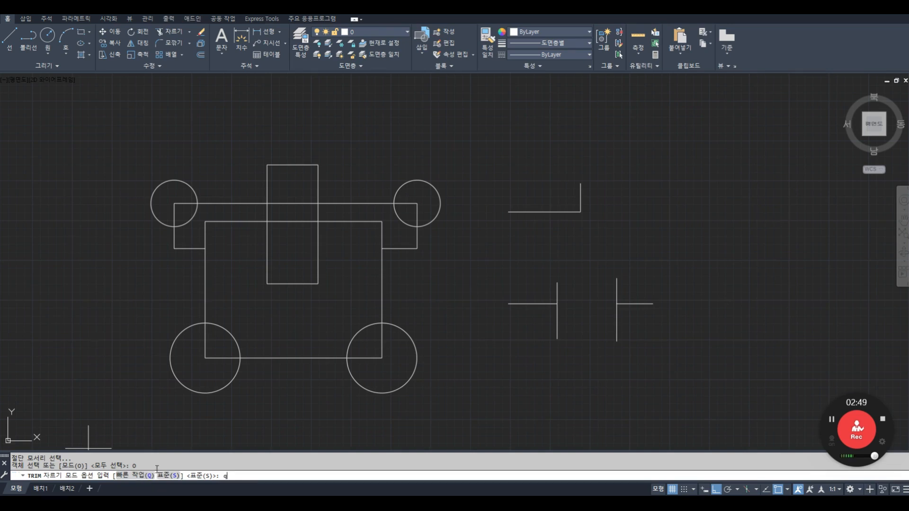
left_click(142, 476)
Step: Trim the bottom line inside both lower circles, the right vertical inside its lower circle, and the wide rectangle's corner segments inside the upper circles
left_click(224, 358)
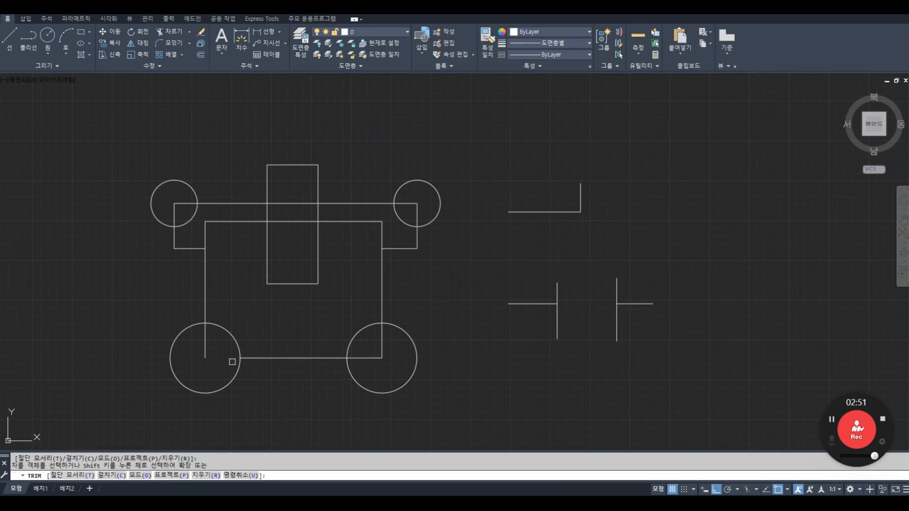
left_click(367, 359)
left_click(381, 352)
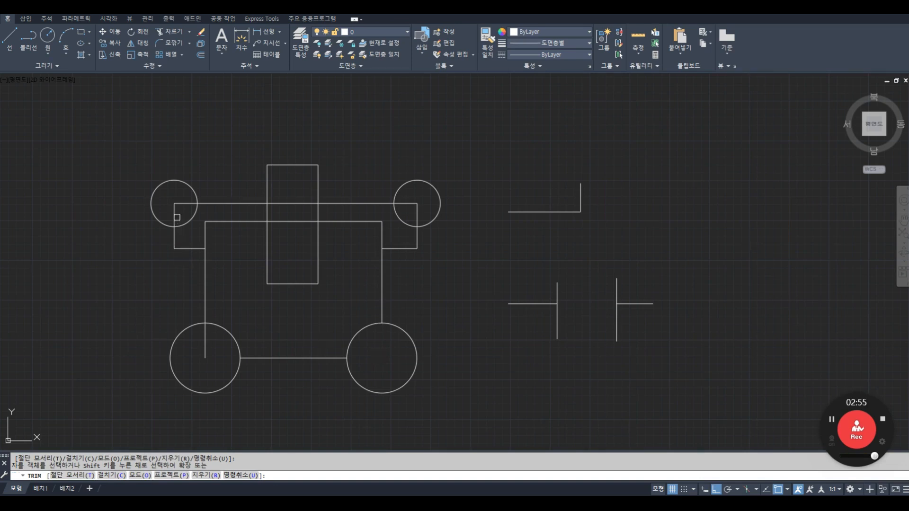
left_click(416, 214)
left_click(413, 205)
key("Return")
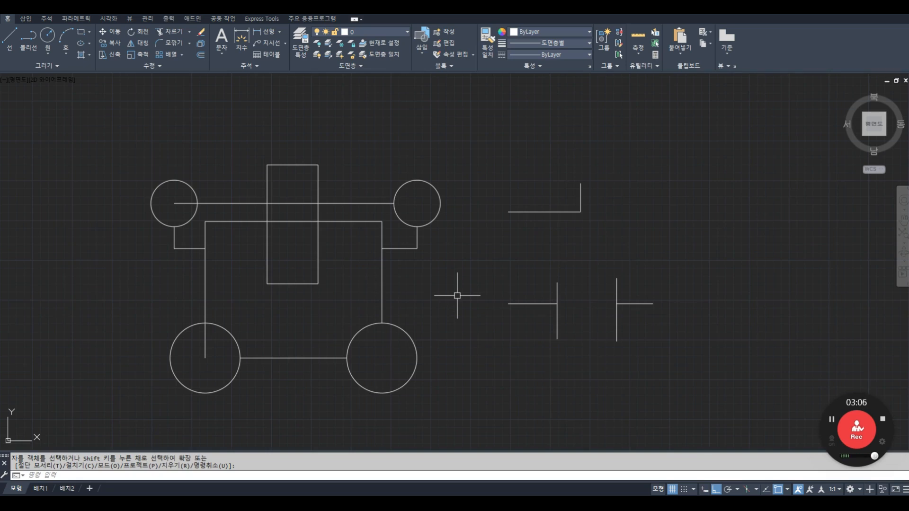
Step: Undo the recent trims to restore the rectangles and the lower horizontal line
key("ctrl+z")
key("ctrl+z")
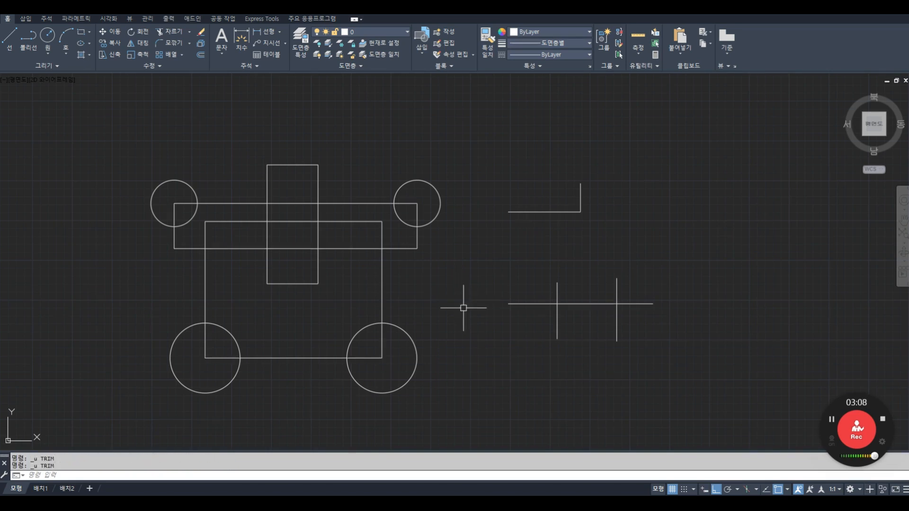
key("Escape")
key("Escape")
Step: Start Trim, keep its mode at Standard, and use all objects as cutting edges
type("tr")
key("Return")
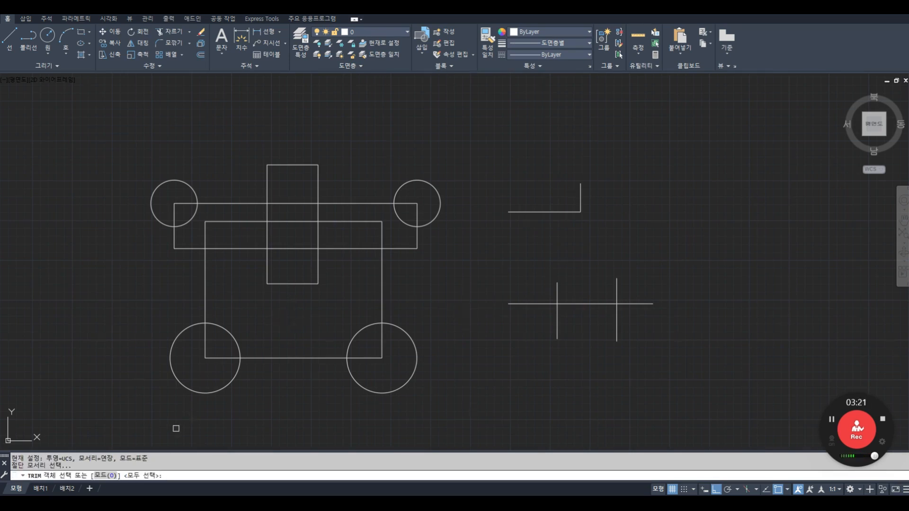
left_click(105, 475)
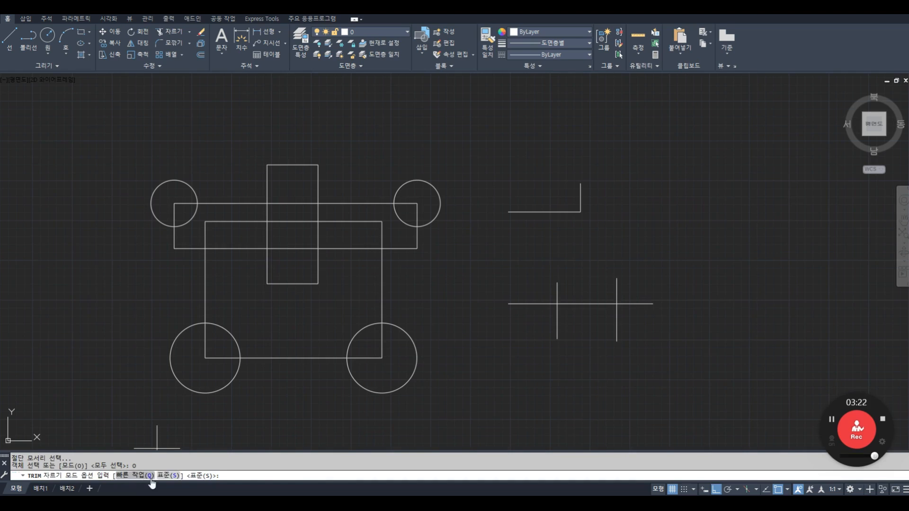
left_click(164, 475)
key("Return")
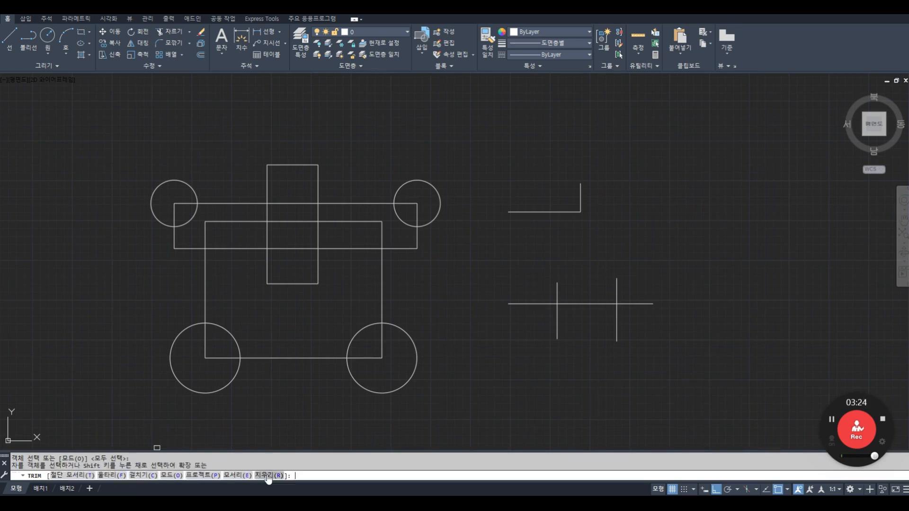
Step: Restart Trim with the large rectangle's two vertical sides as cutting edges, and trim the wide rectangle's bottom edge between them
key("Return")
key("Return")
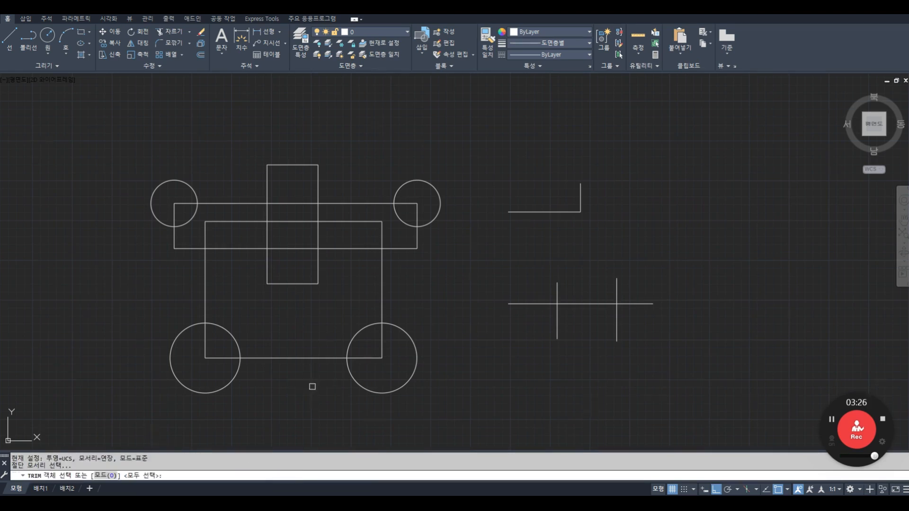
left_click(205, 266)
left_click(380, 267)
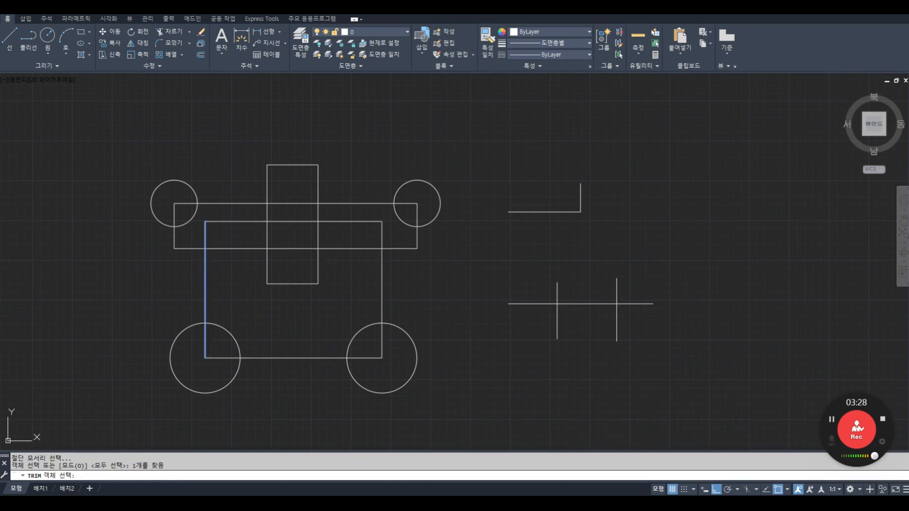
key("Return")
left_click(352, 248)
key("Return")
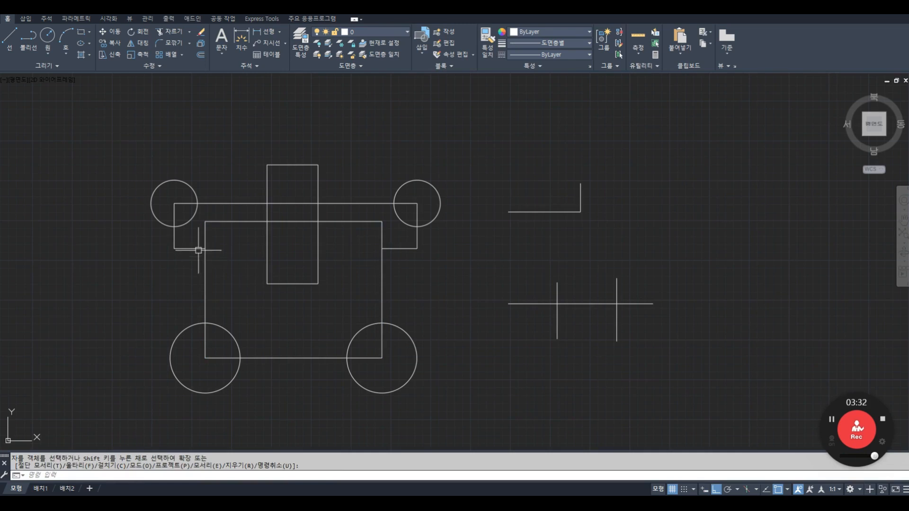
Step: Restart Trim and change its mode from Standard to Quick
key("Escape")
type("trim")
key("Return")
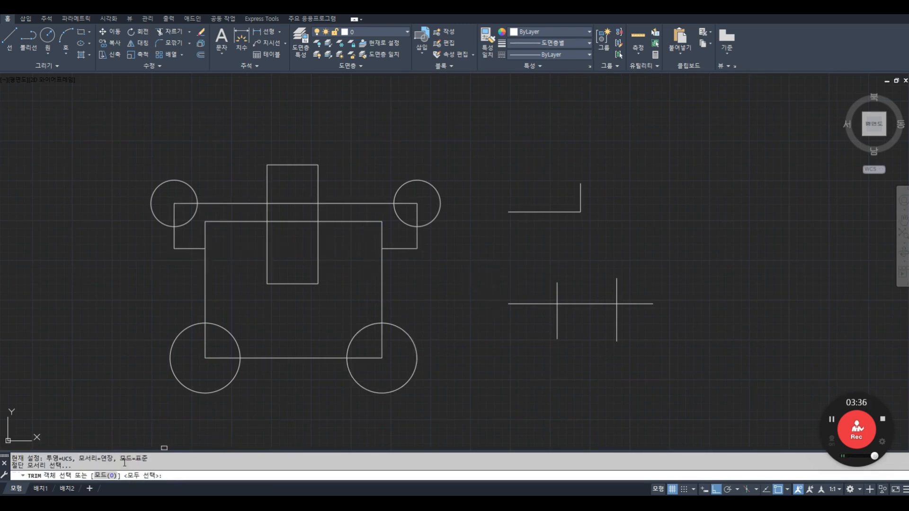
type("o")
key("Return")
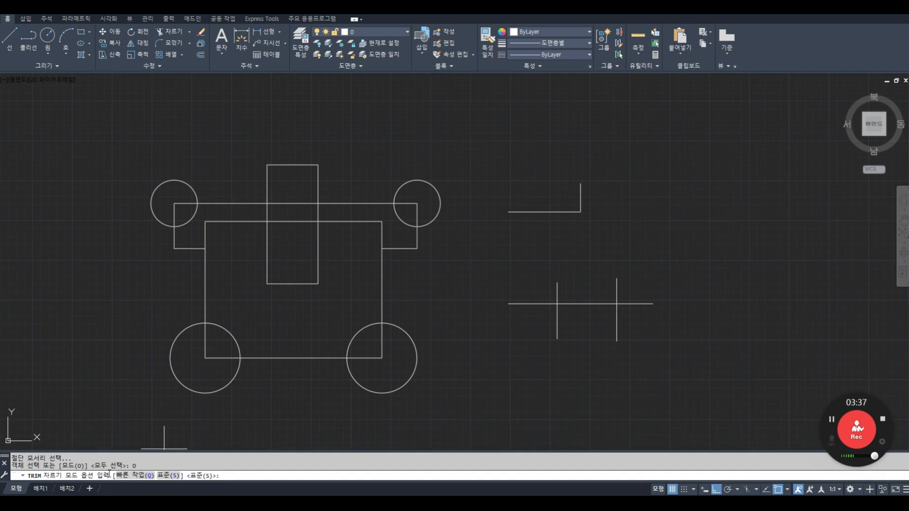
left_click(137, 475)
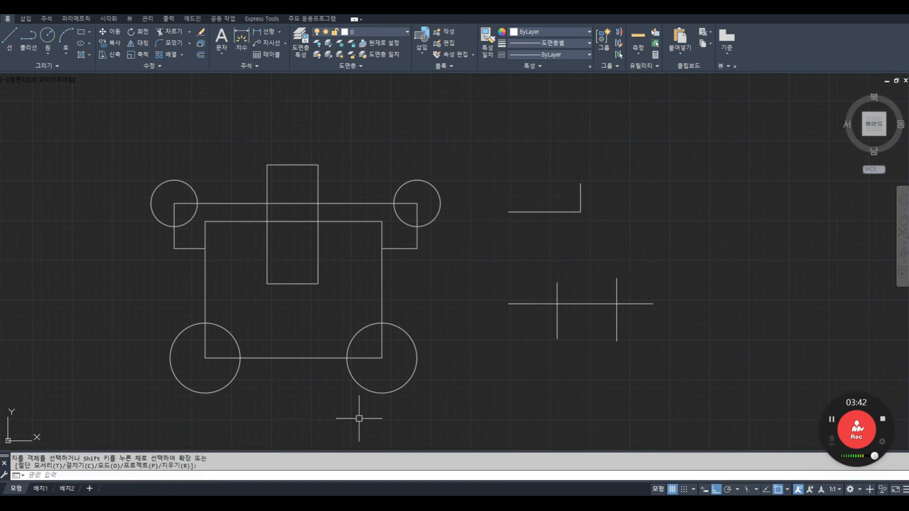
Step: Trim all three segments of the large rectangle's top edge and the wide rectangle's top edge inside the tall rectangle
left_click(293, 220)
left_click(336, 219)
left_click(256, 220)
left_click(285, 204)
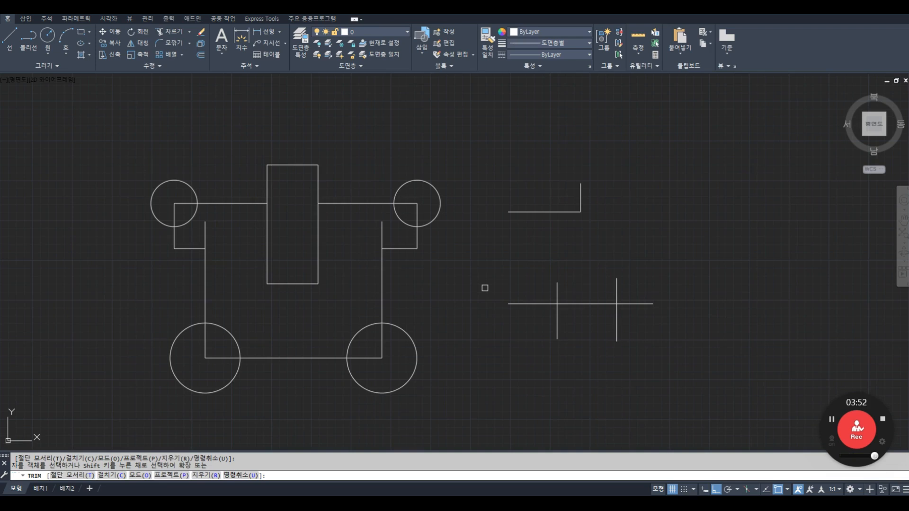
Step: Switch Trim to Standard mode and trim the wide rectangle's corner segments inside the upper-left circle, using that circle as cutting edge
left_click(140, 475)
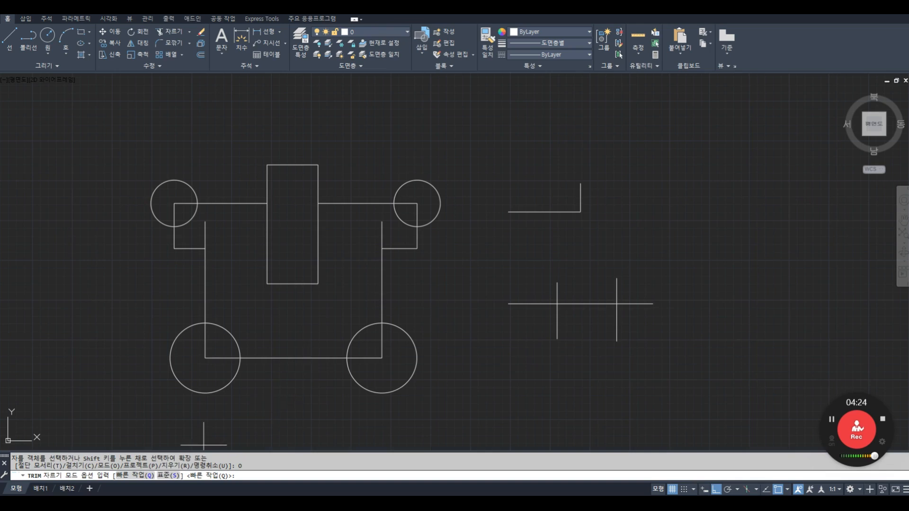
left_click(172, 475)
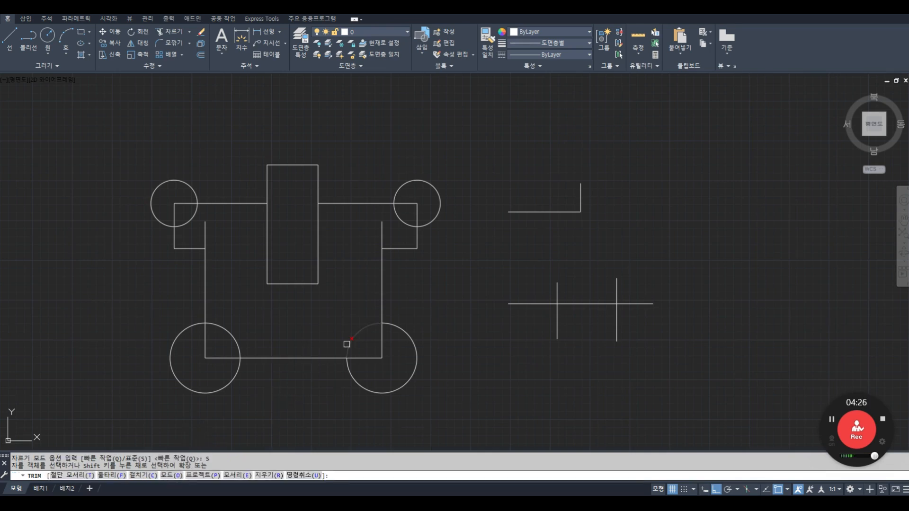
type("t")
key("Return")
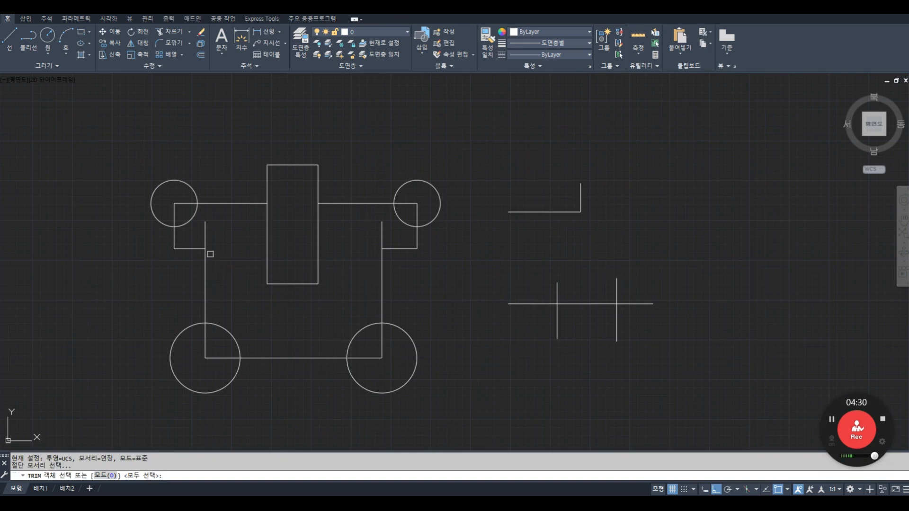
left_click(184, 224)
key("Return")
left_click(187, 203)
key("Return")
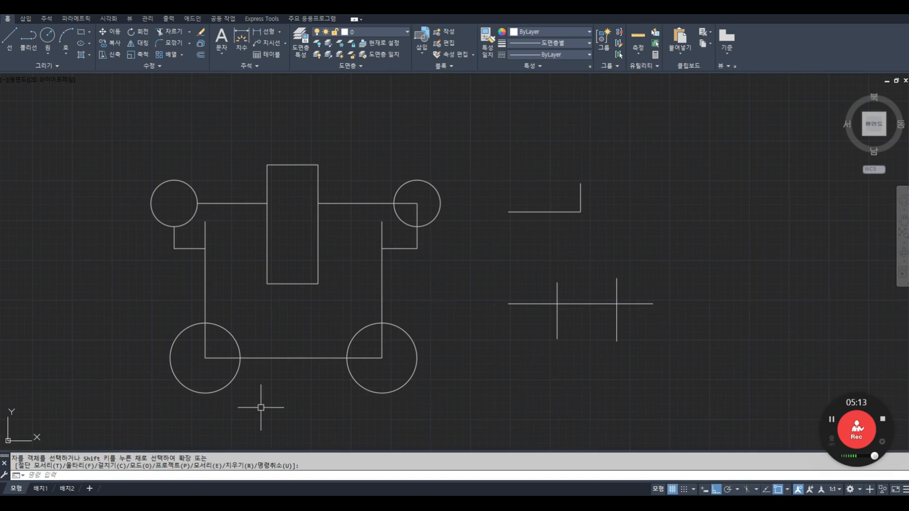
key("Escape")
key("Escape")
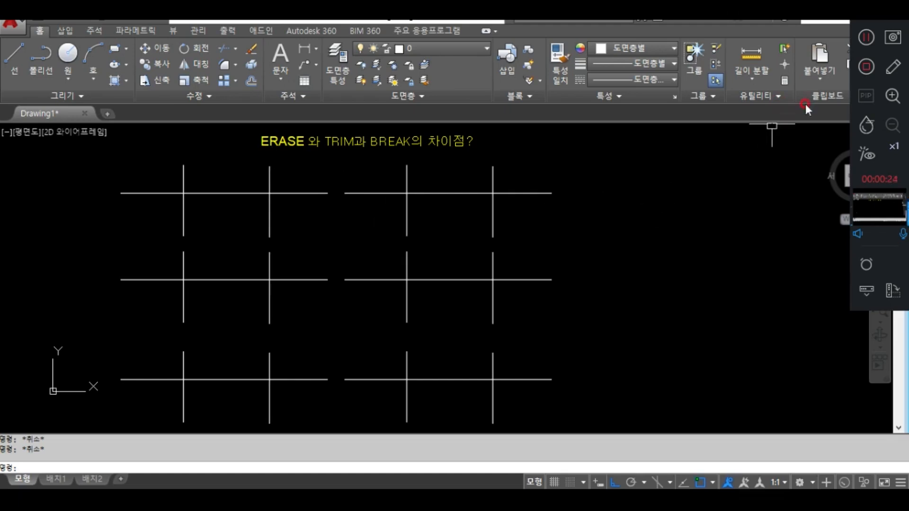
Step: Circle ERASE in the heading with the red annotation pen and handwrite 개체삭제 beside the drawing
left_click(892, 66)
mouse_move(315, 153)
left_mouse_down()
mouse_move(279, 128)
mouse_move(302, 148)
left_mouse_up()
mouse_move(569, 161)
left_mouse_down()
mouse_move(577, 178)
mouse_move(600, 168)
mouse_move(606, 179)
mouse_move(631, 160)
mouse_move(620, 182)
left_mouse_up()
mouse_move(629, 171)
left_mouse_down()
mouse_move(643, 162)
mouse_move(647, 171)
left_mouse_up()
mouse_move(652, 155)
left_mouse_down()
mouse_move(652, 173)
mouse_move(669, 158)
mouse_move(685, 165)
left_mouse_up()
left_click_drag(686, 156, 688, 163)
mouse_move(687, 163)
left_mouse_down()
mouse_move(691, 181)
mouse_move(723, 161)
left_mouse_up()
mouse_move(724, 155)
left_mouse_down()
mouse_move(720, 172)
mouse_move(730, 188)
left_mouse_up()
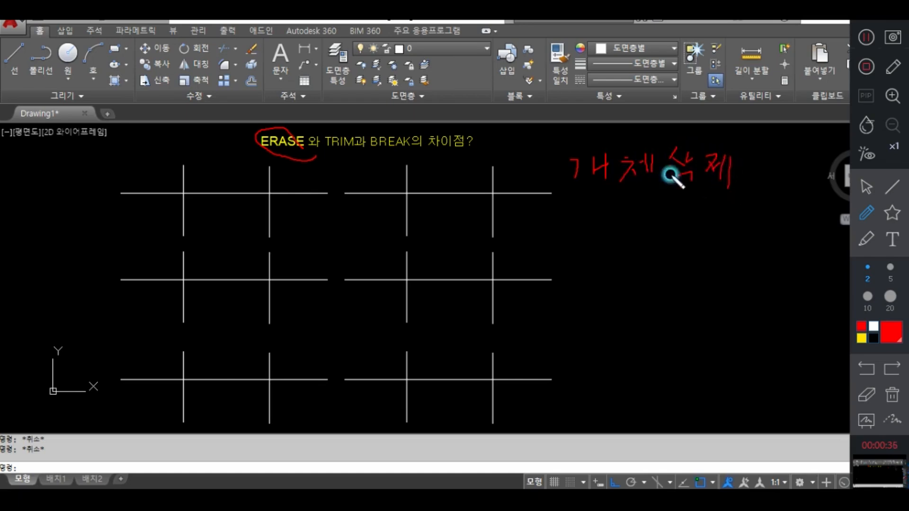
Step: Circle TRIM in the heading, handwrite 부분 with ditto marks below the first note, underline it, and add 경계지점
left_click_drag(334, 160, 369, 158)
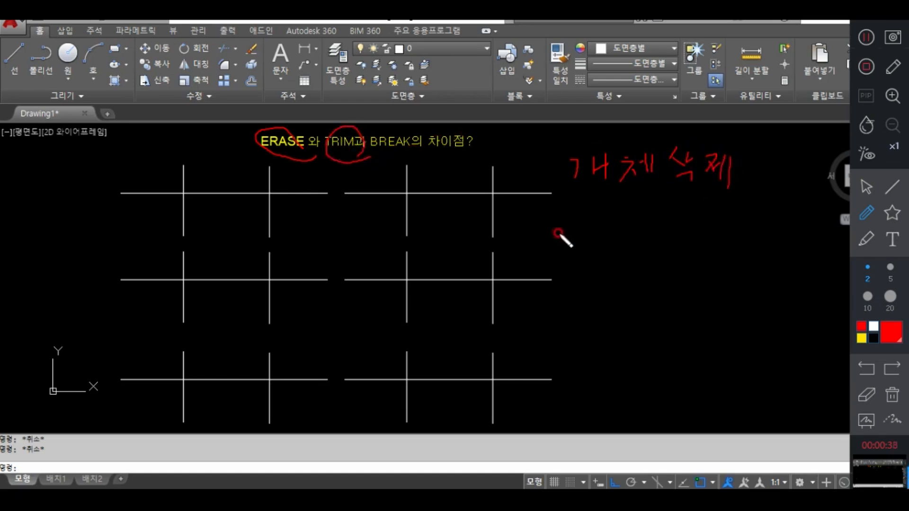
mouse_move(584, 204)
left_mouse_down()
mouse_move(585, 215)
mouse_move(594, 212)
left_mouse_up()
mouse_move(585, 219)
left_mouse_down()
mouse_move(613, 226)
mouse_move(601, 247)
left_mouse_up()
left_click_drag(616, 210, 617, 223)
left_click_drag(629, 210, 629, 223)
left_click_drag(617, 217, 629, 218)
left_click_drag(617, 223, 636, 230)
left_click_drag(624, 232, 639, 244)
left_click_drag(684, 216, 691, 221)
left_click_drag(594, 254, 706, 258)
mouse_move(634, 273)
left_mouse_down()
mouse_move(661, 270)
mouse_move(663, 300)
mouse_move(675, 279)
mouse_move(697, 282)
mouse_move(700, 294)
mouse_move(720, 284)
mouse_move(727, 296)
mouse_move(754, 278)
mouse_move(744, 300)
mouse_move(759, 300)
left_mouse_up()
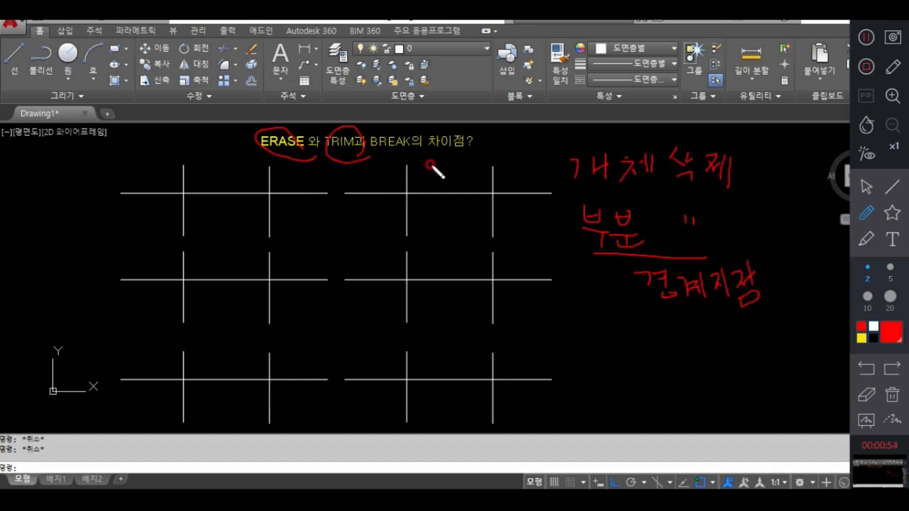
Step: Circle BREAK in the heading, handwrite 부분 끊기 as the third note, and circle both of its words
left_click_drag(409, 137, 419, 158)
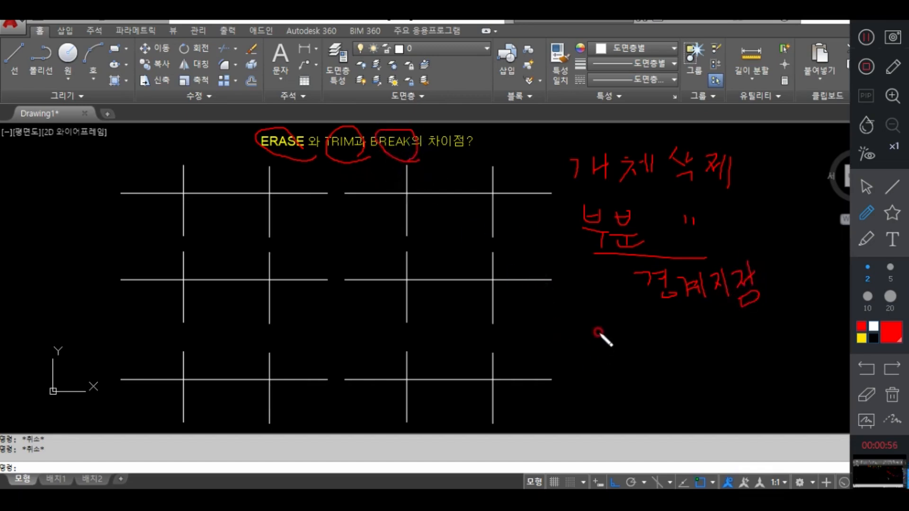
mouse_move(584, 321)
left_mouse_down()
mouse_move(572, 349)
mouse_move(598, 365)
mouse_move(622, 322)
mouse_move(612, 349)
mouse_move(635, 371)
mouse_move(652, 362)
left_mouse_up()
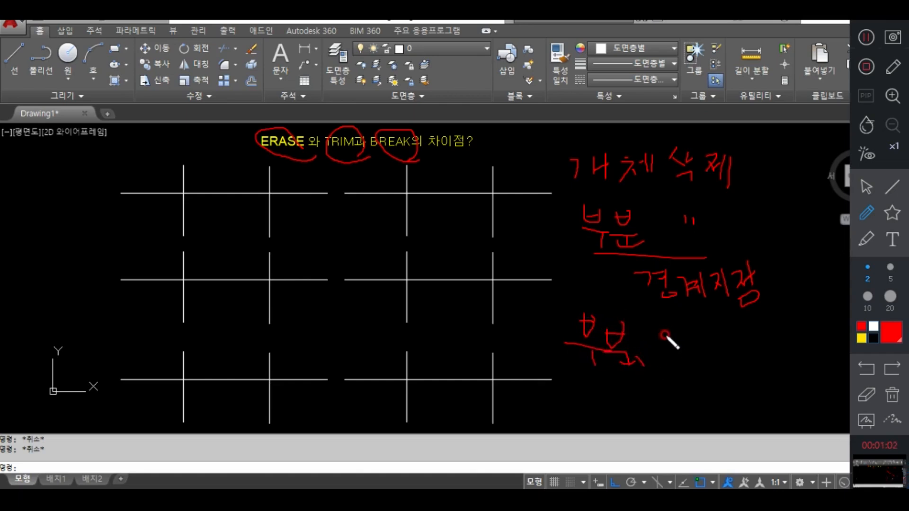
mouse_move(657, 329)
left_mouse_down()
mouse_move(686, 340)
mouse_move(663, 361)
mouse_move(688, 350)
mouse_move(688, 365)
mouse_move(698, 360)
mouse_move(705, 369)
left_mouse_up()
left_click_drag(638, 383, 617, 370)
left_click_drag(707, 379, 682, 352)
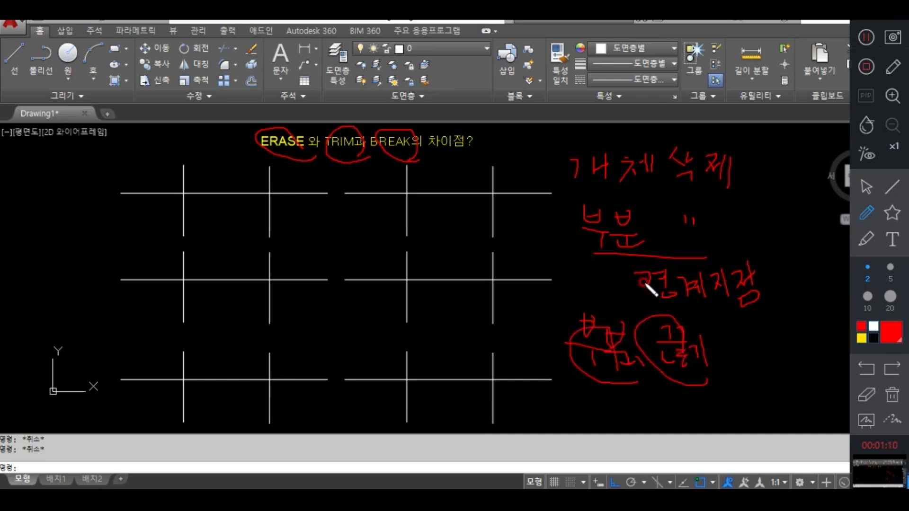
Step: Circle and check-mark 부분 in both notes, and emphasize TRIM, BREAK and 끊기 with further red circles
mouse_move(623, 258)
left_mouse_down()
mouse_move(578, 254)
mouse_move(637, 250)
left_mouse_up()
mouse_move(632, 369)
left_mouse_down()
mouse_move(568, 318)
mouse_move(624, 350)
left_mouse_up()
mouse_move(562, 313)
left_mouse_down()
mouse_move(565, 328)
mouse_move(591, 295)
left_mouse_up()
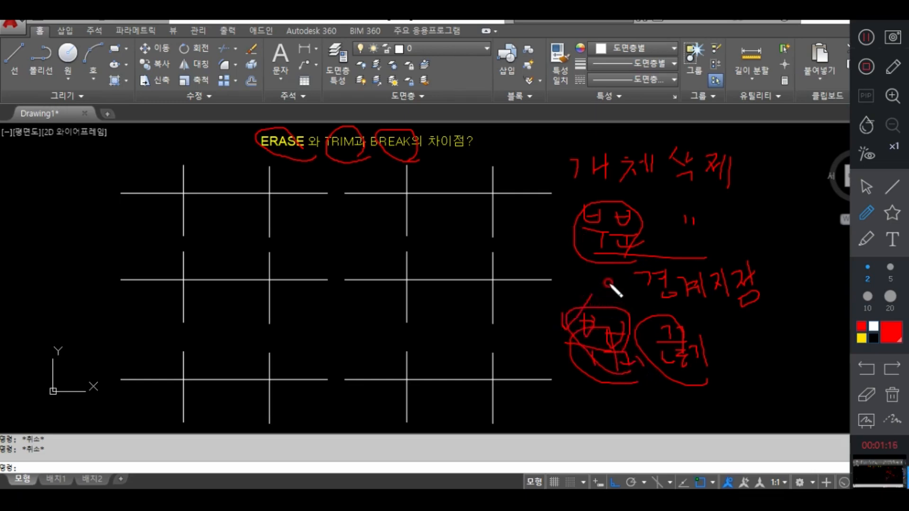
left_click_drag(550, 215, 582, 206)
left_click_drag(361, 162, 356, 158)
left_click_drag(609, 377, 662, 326)
left_click_drag(397, 158, 418, 154)
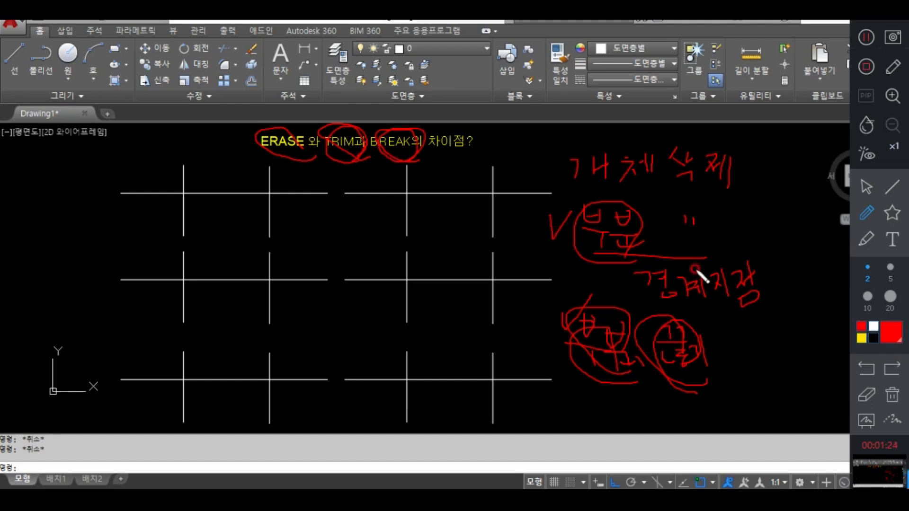
Step: Erase all red handwritten notes and circles, and return to the normal pointer
left_click(866, 395)
mouse_move(317, 153)
left_mouse_down()
mouse_move(430, 166)
mouse_move(368, 137)
mouse_move(556, 221)
mouse_move(655, 168)
mouse_move(720, 151)
mouse_move(673, 156)
mouse_move(701, 176)
mouse_move(732, 279)
mouse_move(698, 254)
mouse_move(666, 334)
mouse_move(689, 359)
mouse_move(629, 311)
mouse_move(568, 310)
mouse_move(658, 293)
left_mouse_up()
mouse_move(680, 224)
left_mouse_down()
mouse_move(632, 270)
mouse_move(641, 233)
mouse_move(631, 252)
mouse_move(596, 243)
mouse_move(640, 150)
mouse_move(643, 162)
left_mouse_up()
left_click(866, 187)
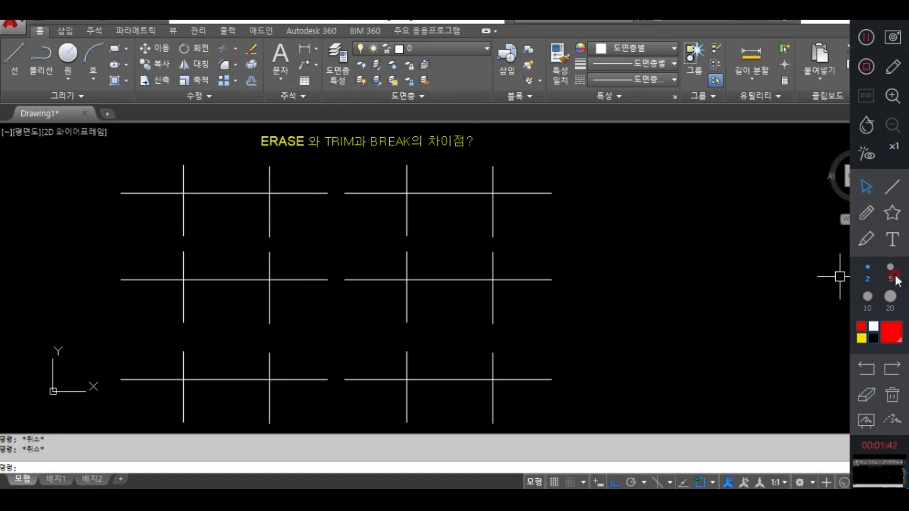
Step: Circle the Erase and Trim tools and the command line in red, and erase the marks
left_click(866, 214)
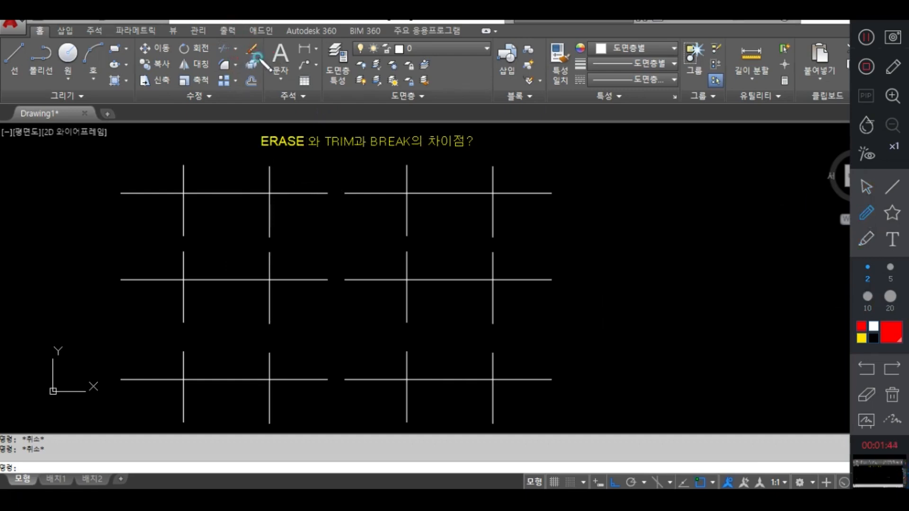
mouse_move(252, 37)
left_mouse_down()
mouse_move(243, 55)
mouse_move(214, 51)
mouse_move(225, 47)
left_mouse_up()
mouse_move(43, 473)
left_mouse_down()
mouse_move(9, 466)
mouse_move(43, 448)
mouse_move(41, 474)
left_mouse_up()
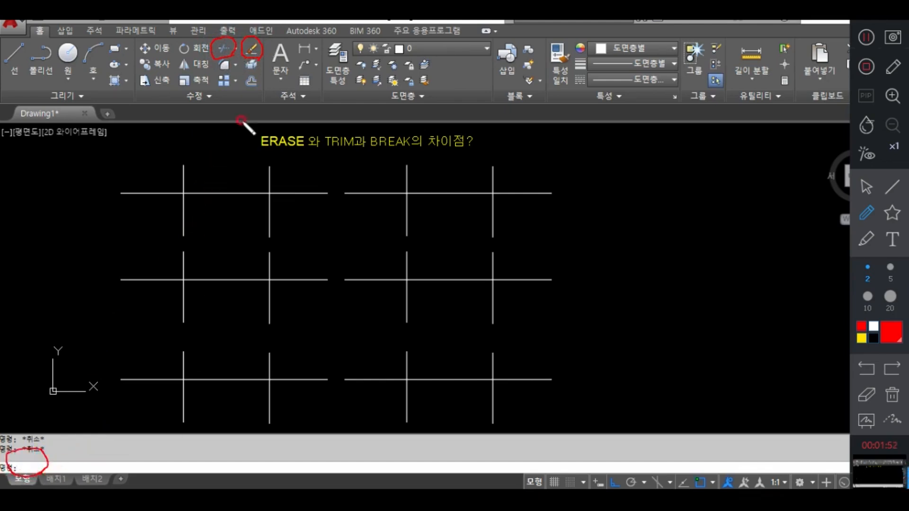
left_click(860, 399)
mouse_move(203, 45)
left_mouse_down()
mouse_move(261, 74)
mouse_move(16, 458)
left_mouse_up()
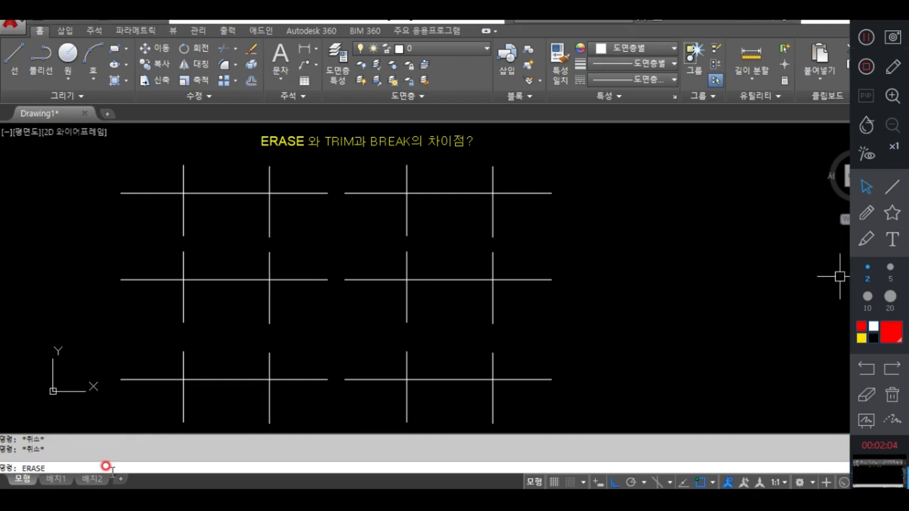
Step: Erase the horizontal line of the top-left line group
key("Return")
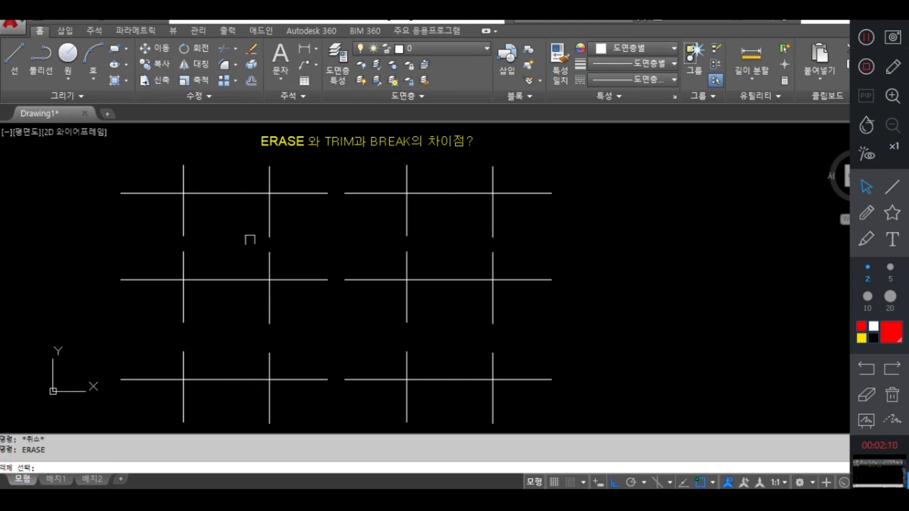
left_click(229, 193)
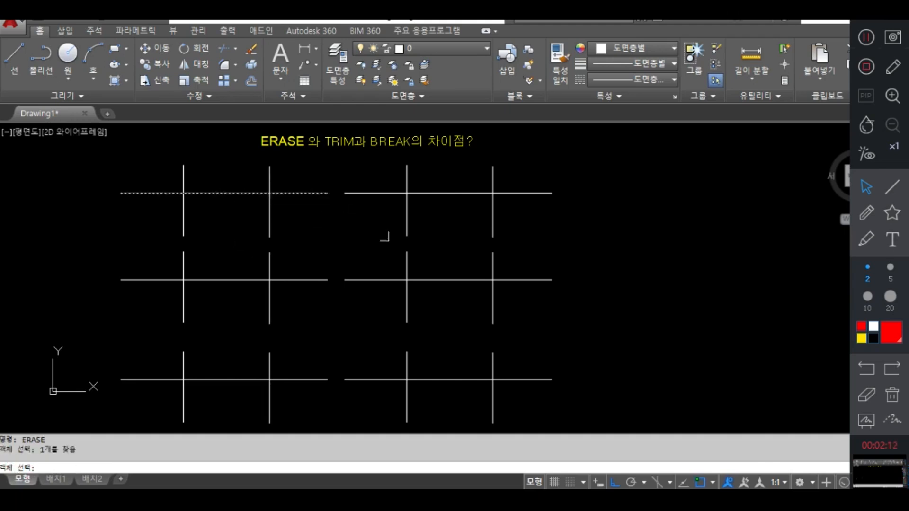
key("Return")
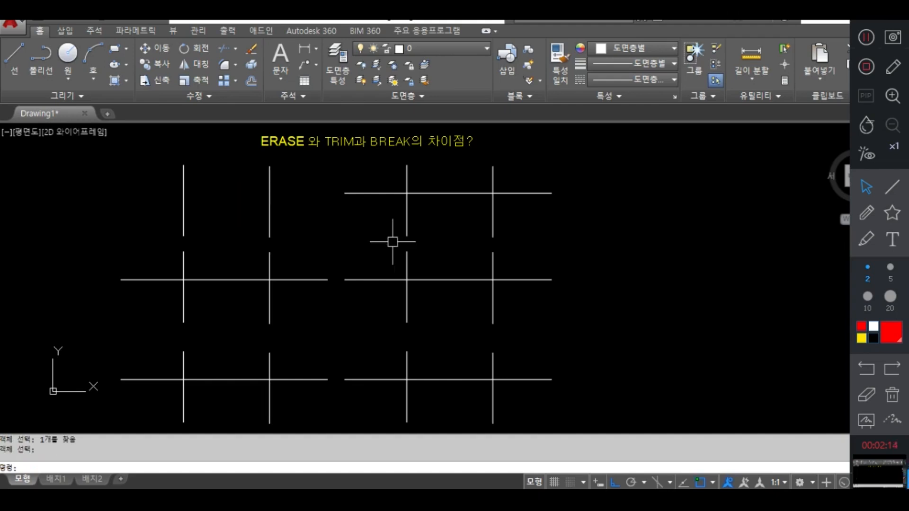
Step: Erase the horizontal line and both vertical lines of the top-right line group
left_click(367, 193)
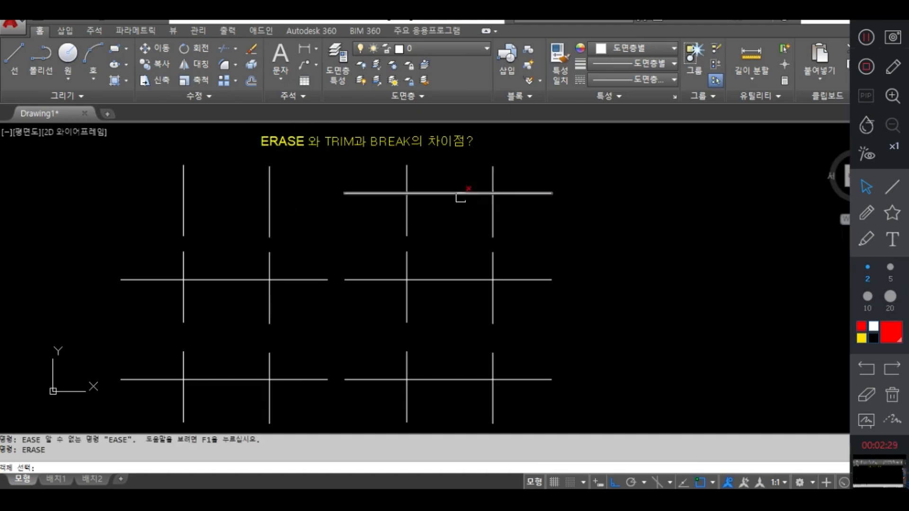
left_click(459, 193)
left_click(492, 179)
left_click(403, 174)
key("Return")
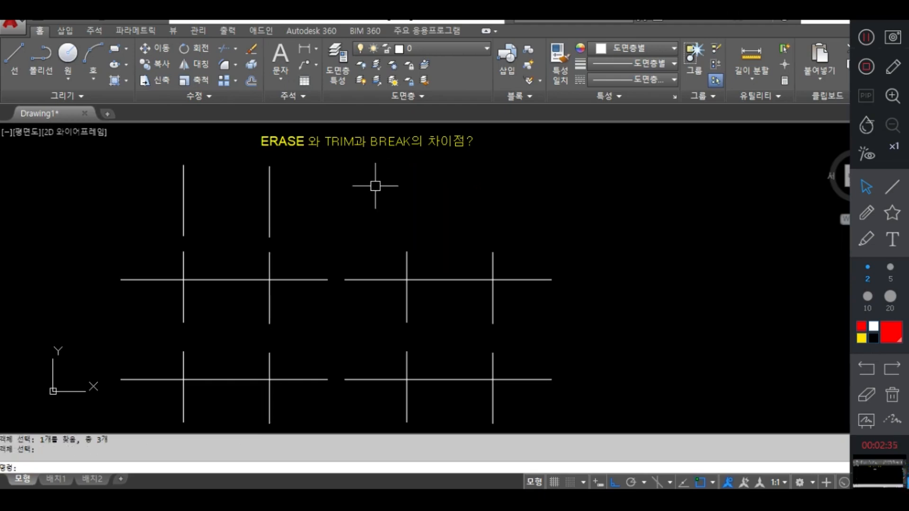
Step: Erase the two remaining vertical lines of the top-left group together with a crossing selection
type("e")
key("Return")
left_click(308, 205)
left_click(152, 189)
key("Return")
Step: Move the yellow heading text straight down about 42 units, closer to the remaining line groups
mouse_move(331, 296)
middle_mouse_down()
mouse_move(306, 261)
mouse_move(310, 306)
middle_mouse_up()
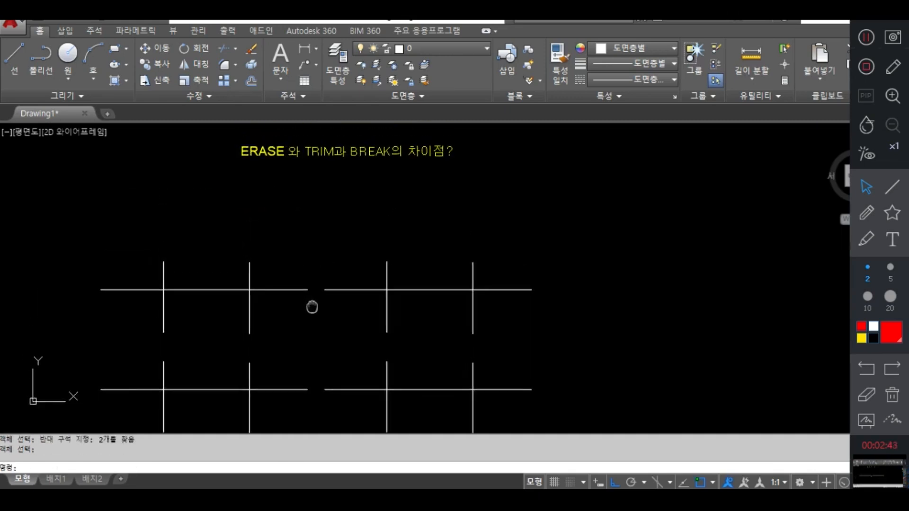
type("m")
key("Return")
left_click(353, 152)
key("Return")
left_click(372, 179)
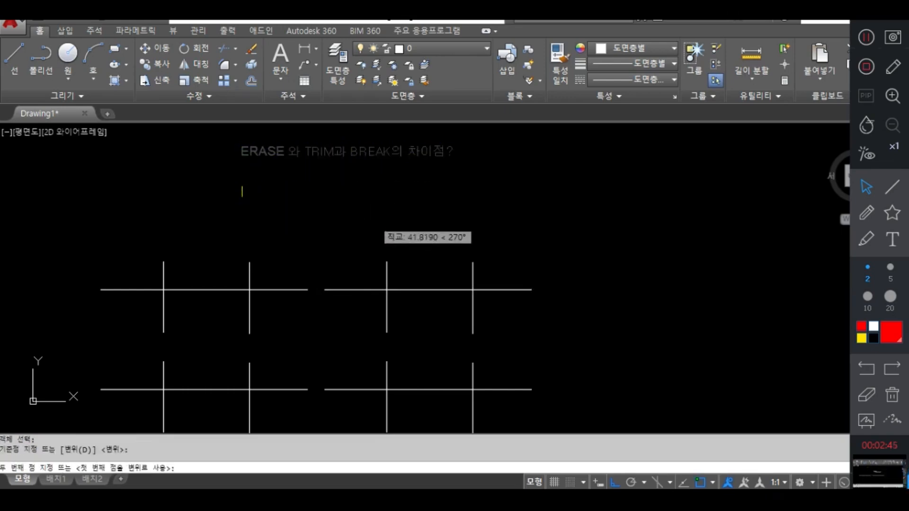
left_click(373, 220)
Step: Using all three lines of the upper-left group as cutting edges, trim the horizontal line's middle segment and the lower halves of both verticals
scroll(312, 302, "up", 2)
mouse_move(311, 301)
middle_mouse_down()
mouse_move(386, 295)
mouse_move(340, 241)
mouse_move(348, 270)
middle_mouse_up()
scroll(385, 287, "down", 4)
scroll(342, 241, "up", 2)
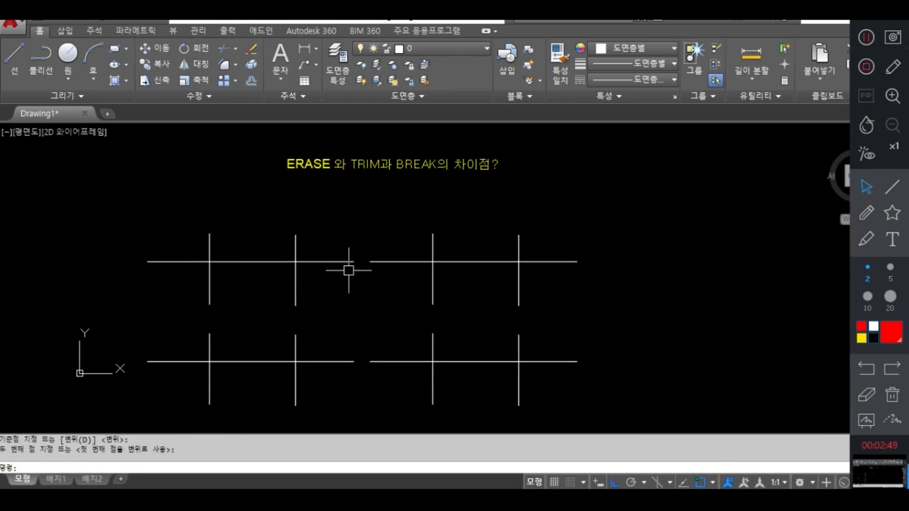
key("Return")
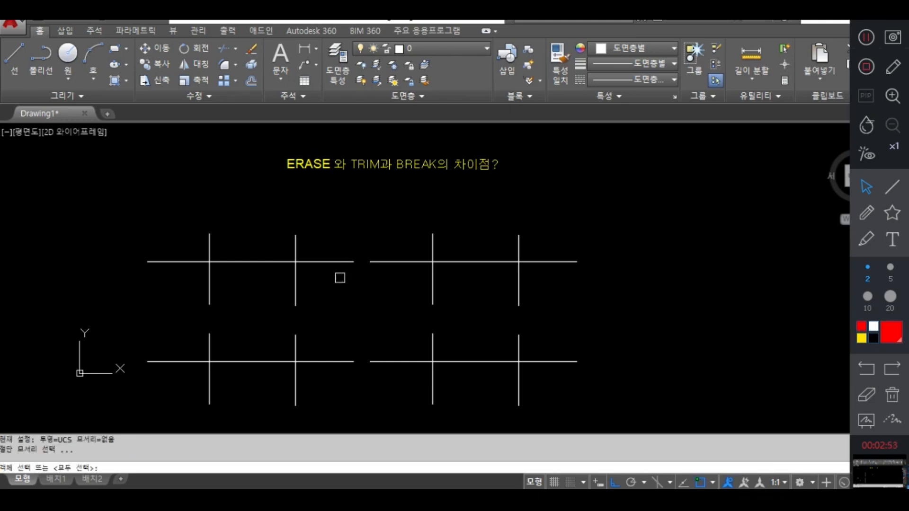
left_click(344, 228)
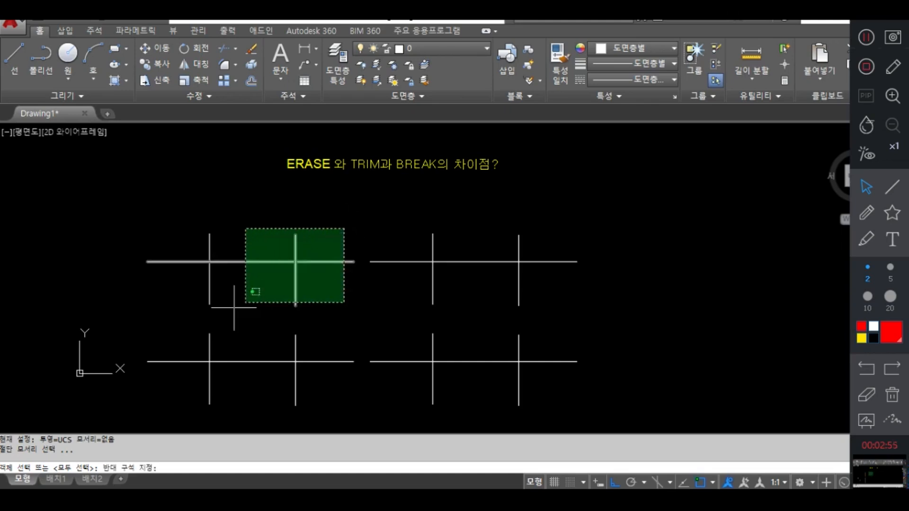
left_click(148, 301)
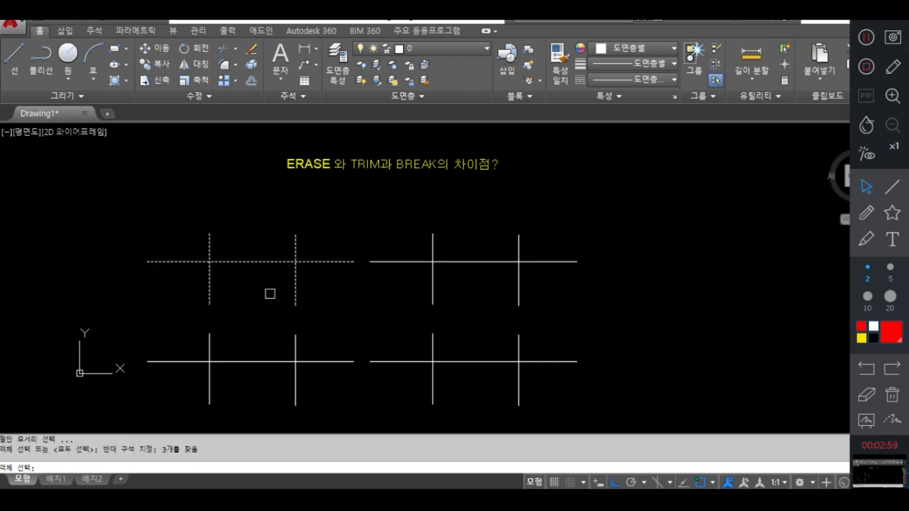
key("Return")
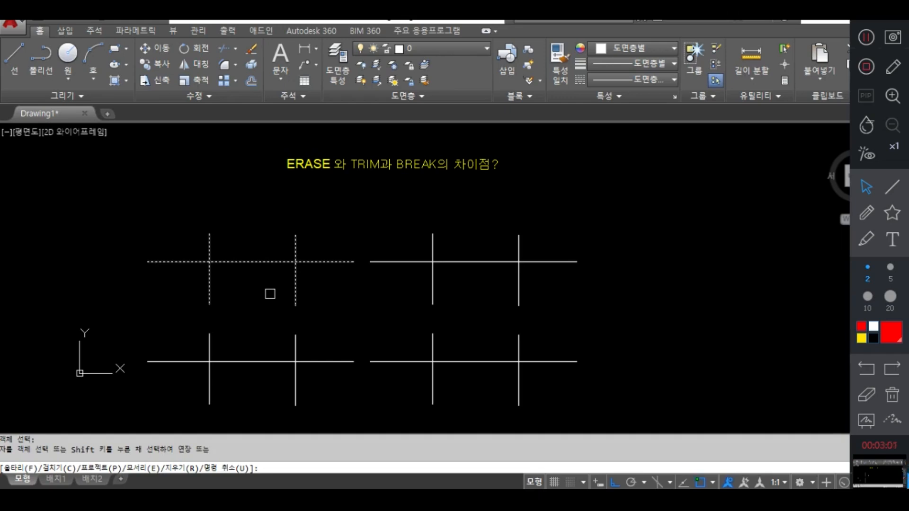
left_click(264, 261)
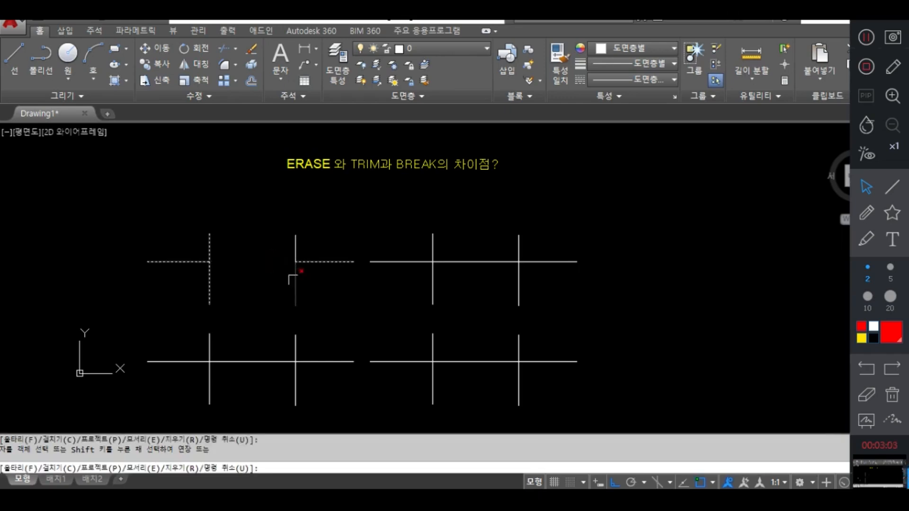
key("Return")
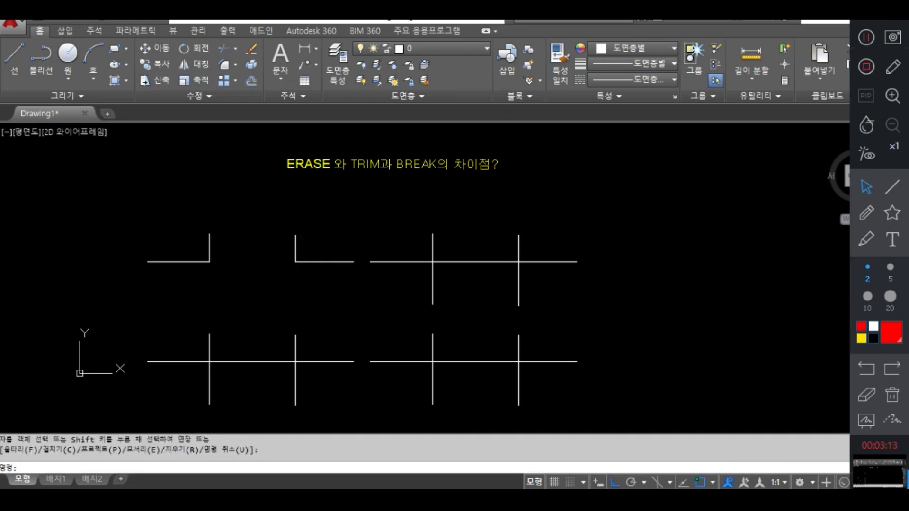
Step: Trim the middle segment of the upper-right group's horizontal line, using its two vertical lines as cutting edges
mouse_move(354, 298)
middle_mouse_down()
mouse_move(245, 284)
mouse_move(286, 284)
middle_mouse_up()
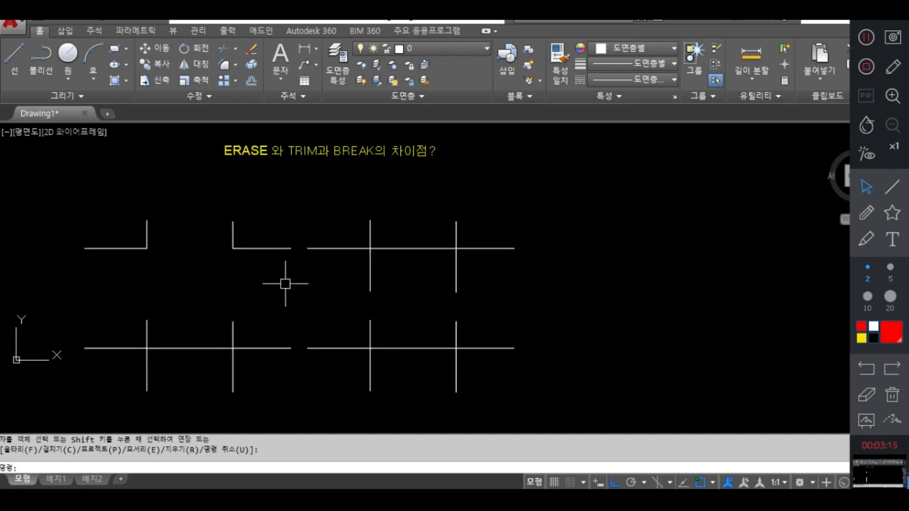
type("M")
key("Return")
left_click(370, 267)
left_click(455, 269)
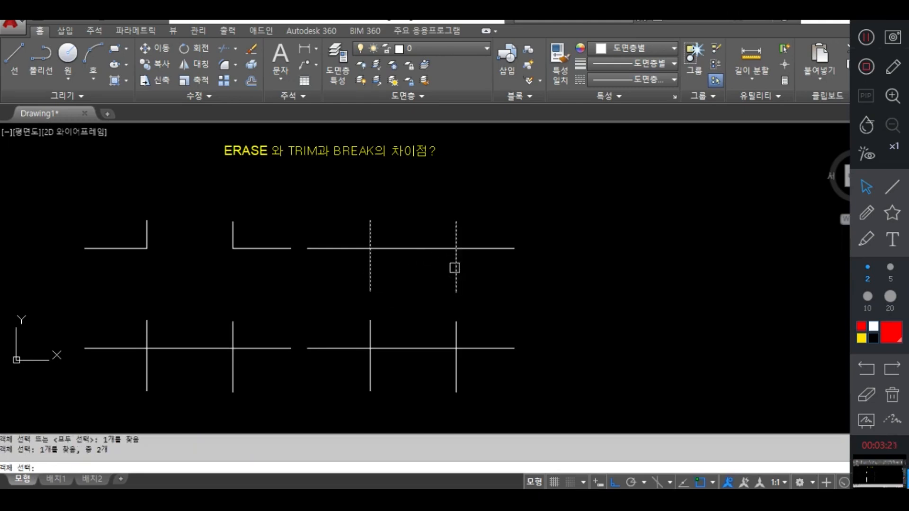
key("Return")
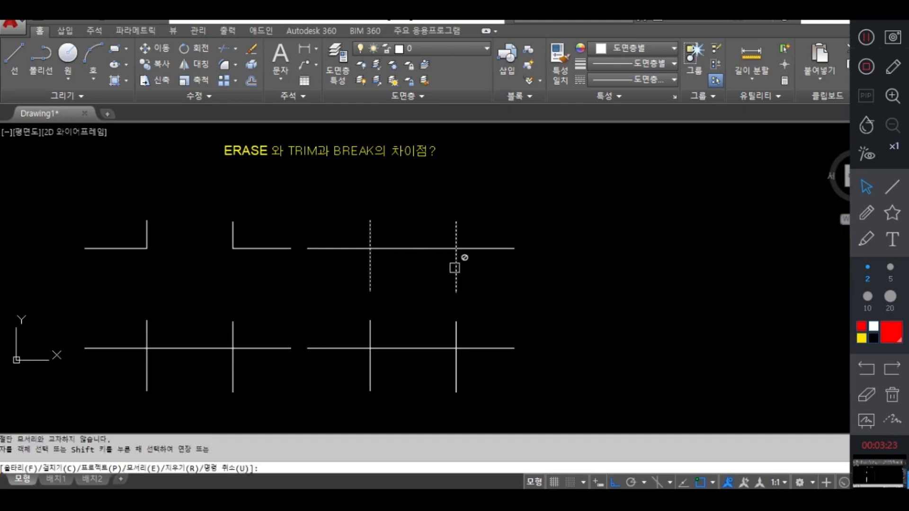
left_click(423, 249)
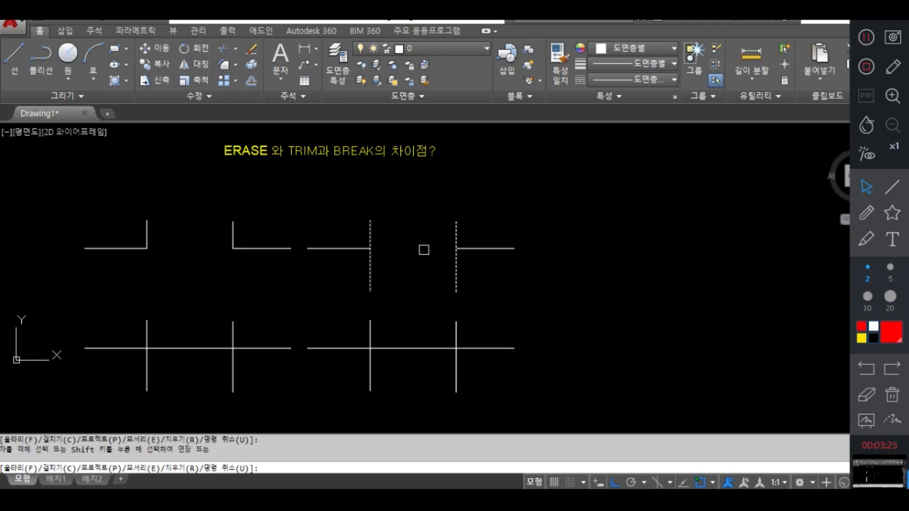
key("Return")
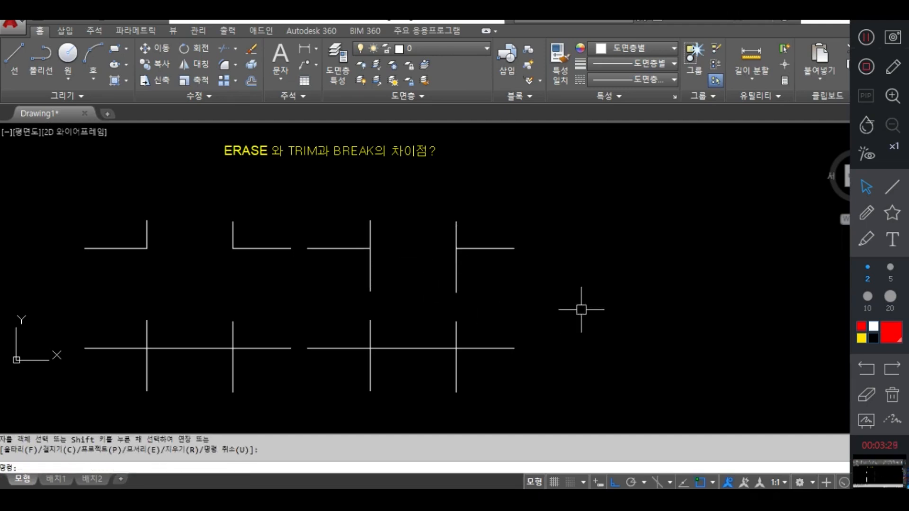
Step: Undo the trims made in both upper line groups
key("ctrl+z")
key("ctrl+z")
key("ctrl+z")
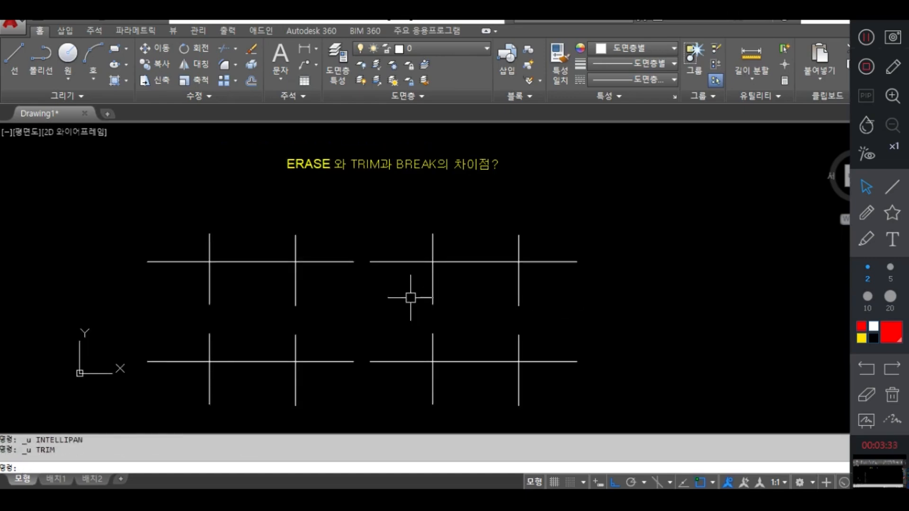
Step: Using the upper-left group's horizontal line as cutting edge, trim the left vertical's upper part and the right vertical's lower part
key("Return")
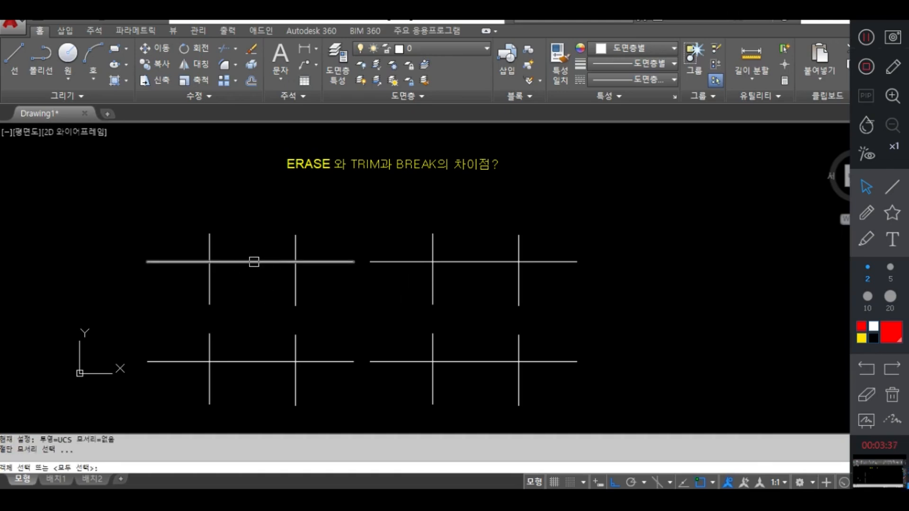
left_click(256, 261)
key("Return")
left_click(260, 262)
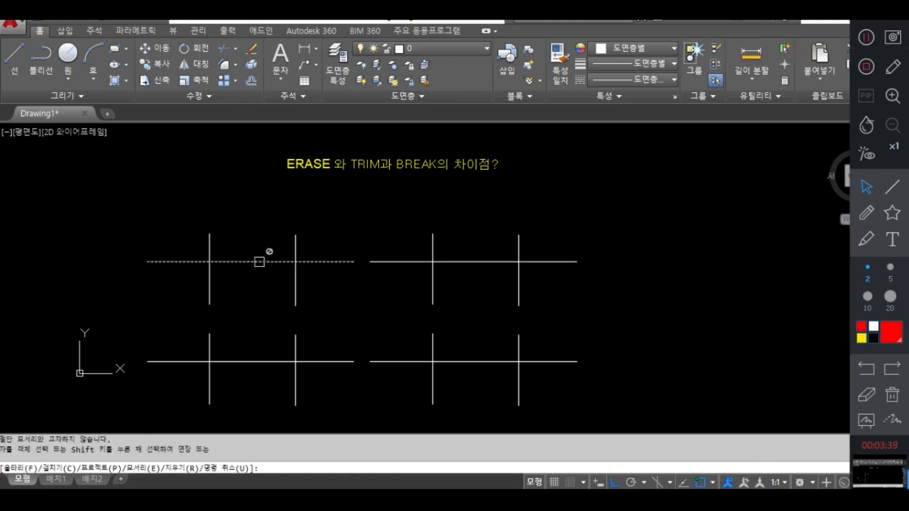
left_click(209, 237)
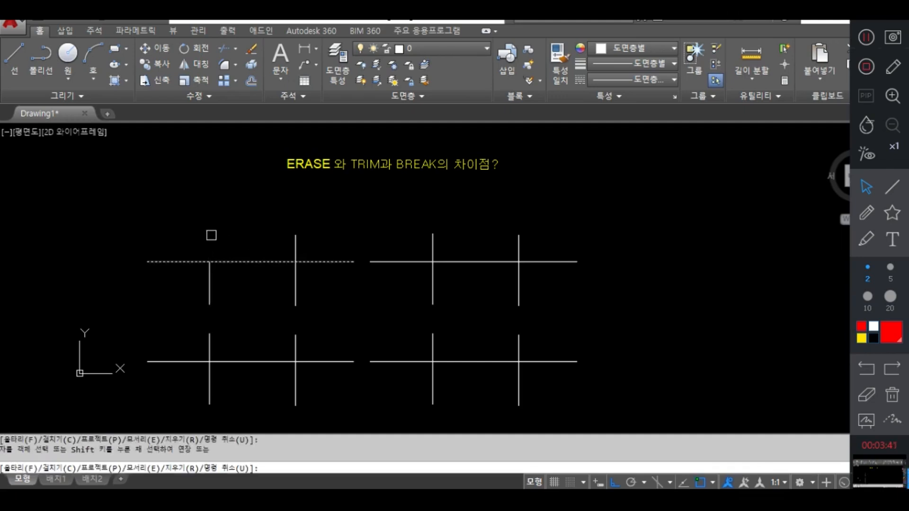
left_click(295, 289)
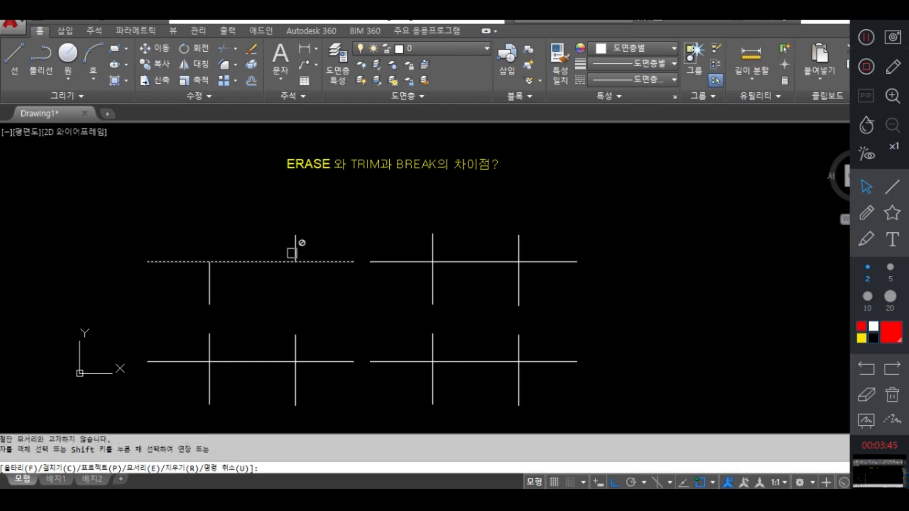
key("Return")
key("Escape")
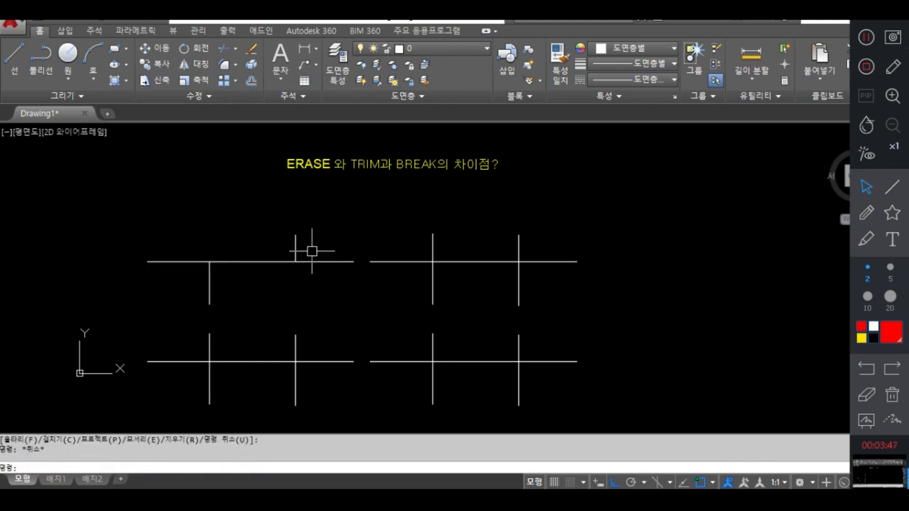
Step: Erase the leftover stub of the right vertical line above the upper-left group's horizontal line
left_click(295, 244)
key("Escape")
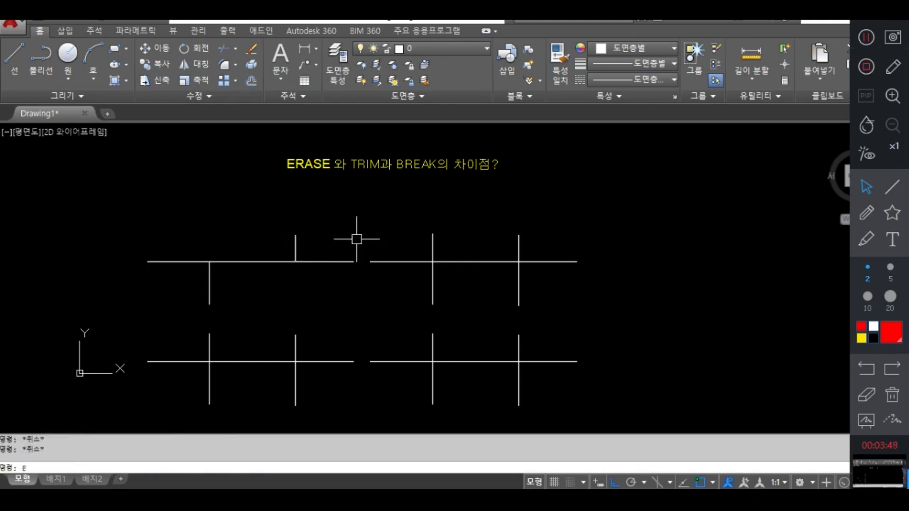
key("Return")
left_click(297, 241)
key("Return")
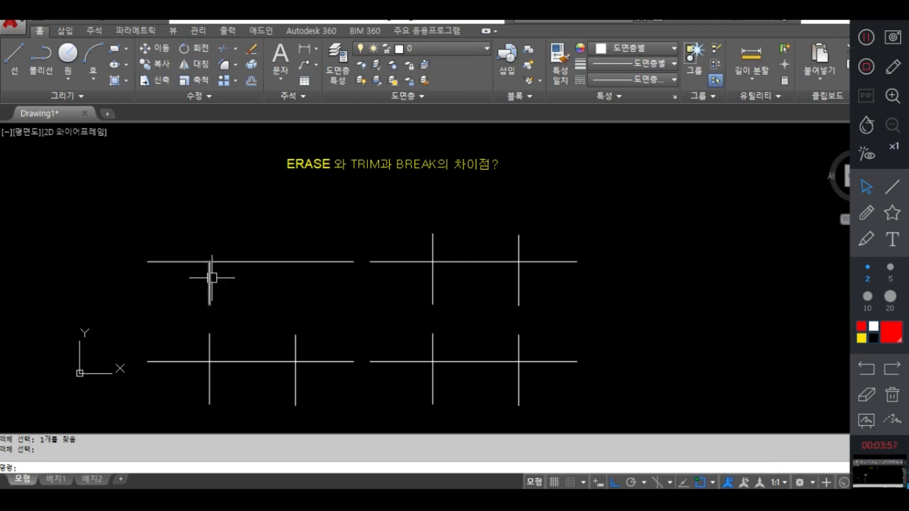
Step: Trim the part of the upper-left horizontal line left of the remaining vertical, using that vertical as cutting edge
type("TRIM")
key("Return")
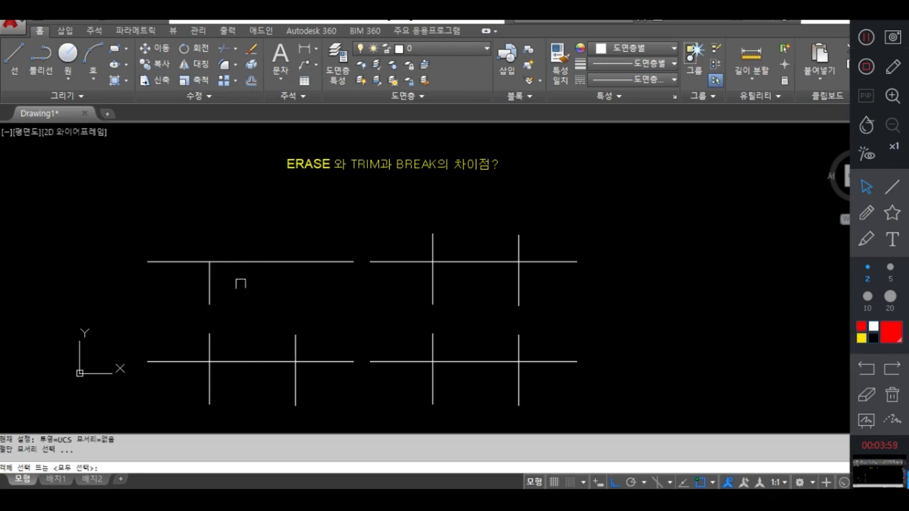
left_click(213, 278)
key("Return")
left_click(213, 278)
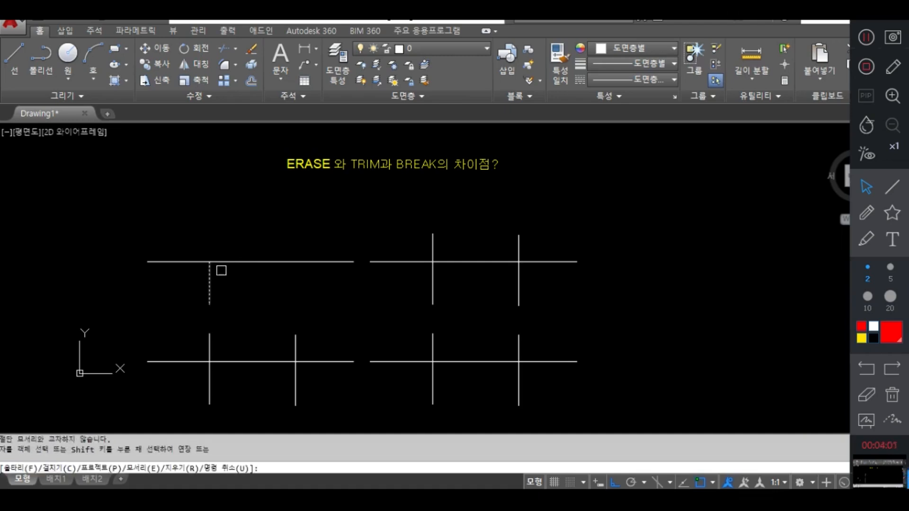
left_click(189, 261)
key("Return")
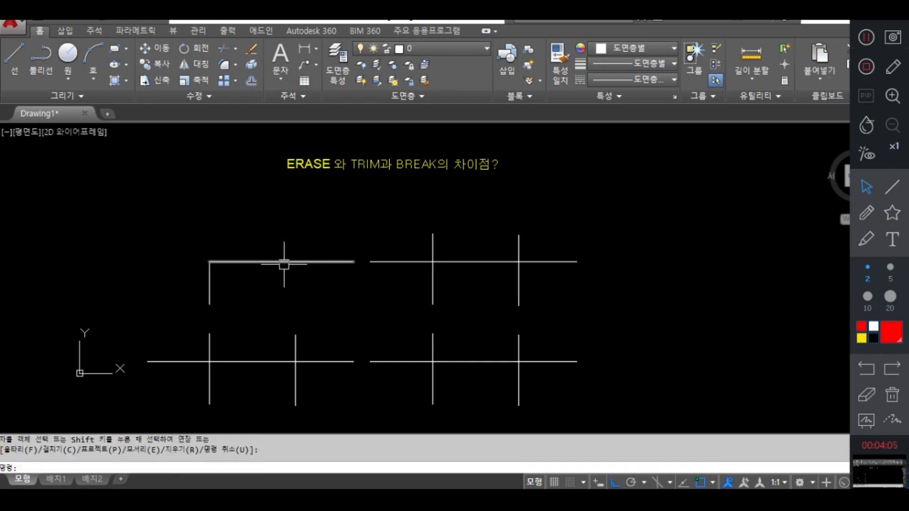
Step: Circle TRIM in the heading and handwrite red explanatory notes below it, clearing the markup when done
left_click(866, 212)
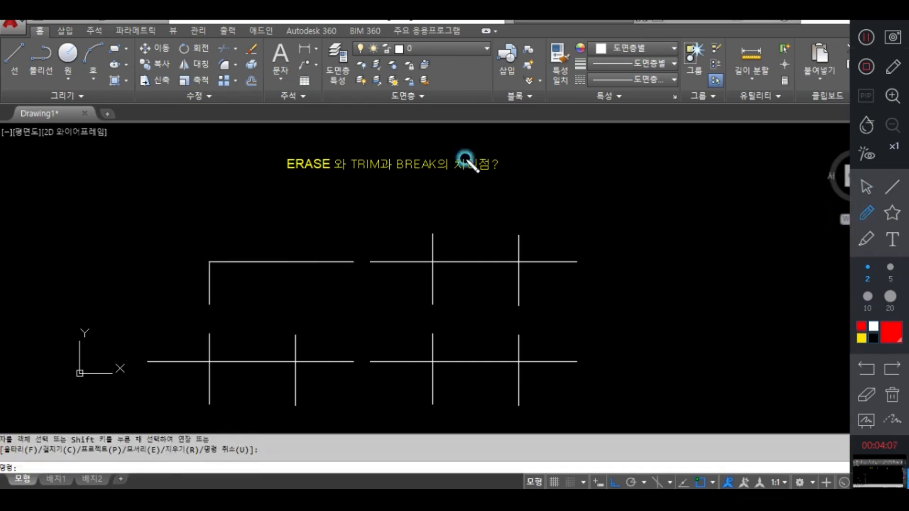
mouse_move(381, 178)
left_mouse_down()
mouse_move(372, 146)
mouse_move(380, 176)
left_mouse_up()
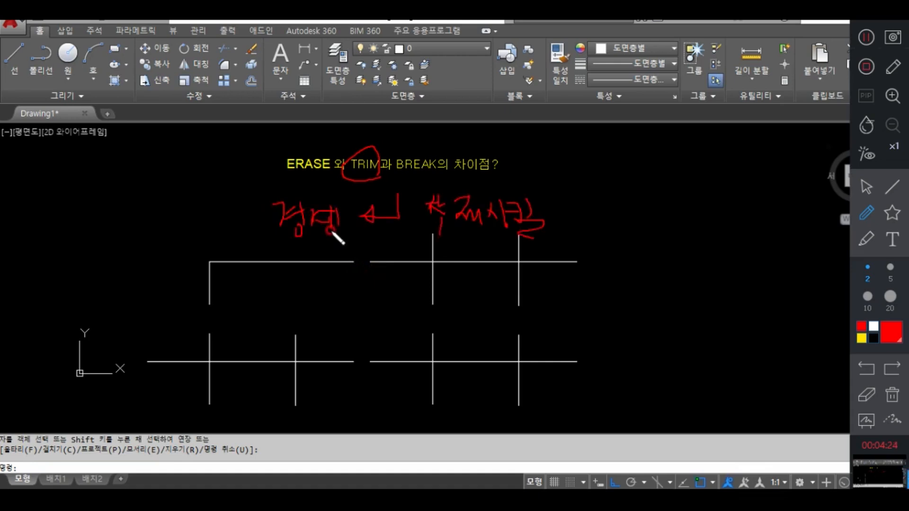
mouse_move(331, 235)
left_mouse_down()
mouse_move(276, 205)
mouse_move(316, 239)
left_mouse_up()
left_click_drag(407, 231, 409, 233)
mouse_move(533, 232)
left_mouse_down()
mouse_move(467, 234)
mouse_move(521, 199)
mouse_move(523, 230)
mouse_move(538, 229)
left_mouse_up()
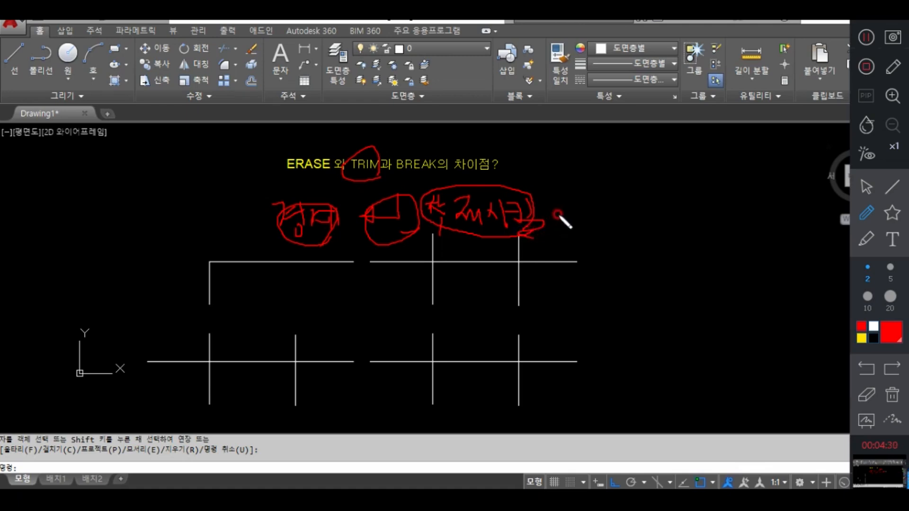
left_click(866, 394)
mouse_move(542, 234)
left_mouse_down()
mouse_move(405, 219)
mouse_move(501, 207)
mouse_move(324, 227)
mouse_move(276, 217)
mouse_move(379, 194)
left_mouse_up()
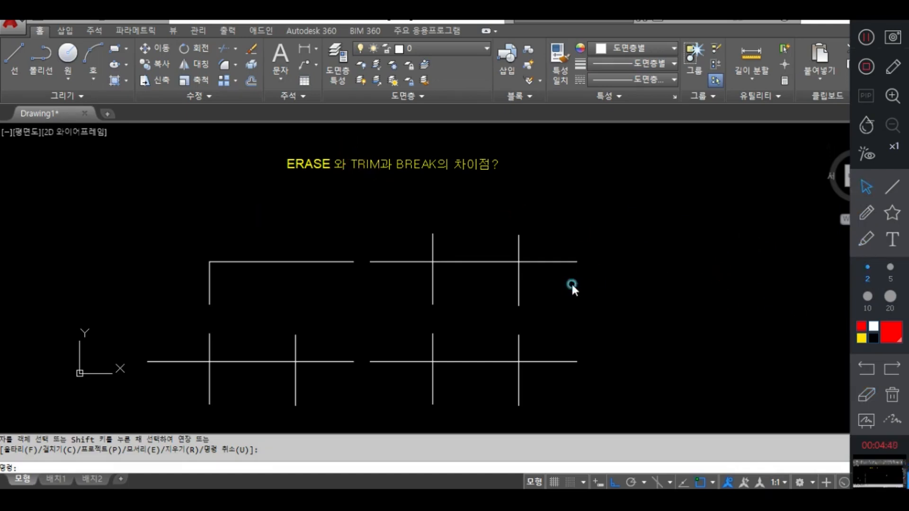
Step: Erase all remaining lines of the two upper line groups with one crossing selection
type("e")
key("Return")
left_click(574, 305)
left_click(243, 241)
key("Return")
Step: Move the two remaining line groups straight up, closer to the yellow heading text
middle_click_drag(351, 308, 356, 282)
scroll(354, 266, "down", 2)
type("m")
key("Return")
left_click(524, 361)
left_click(215, 291)
key("Return")
left_click(184, 286)
left_click(193, 219)
scroll(300, 257, "up", 2)
middle_click_drag(308, 260, 328, 286)
scroll(324, 331, "down", 1)
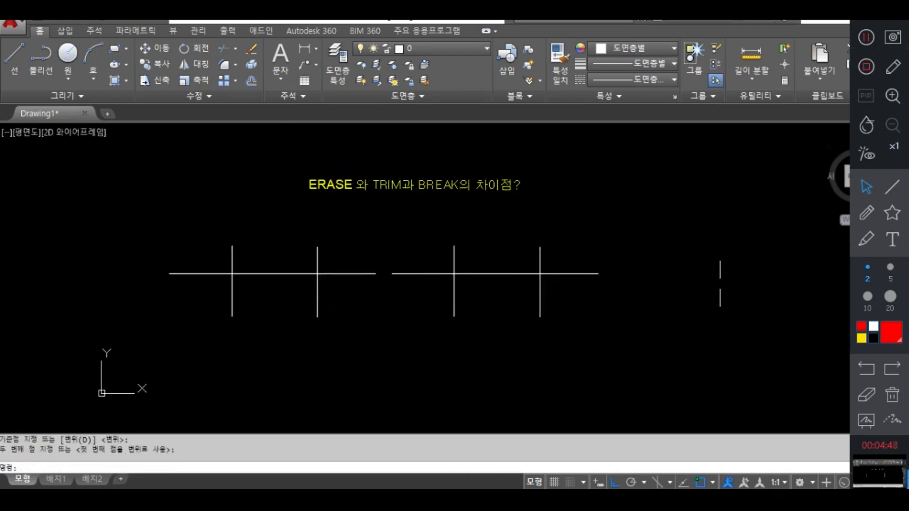
Step: Use Break on the left group's horizontal line to remove the section from midway between the verticals to the right vertical
left_click(874, 390)
left_click(195, 151)
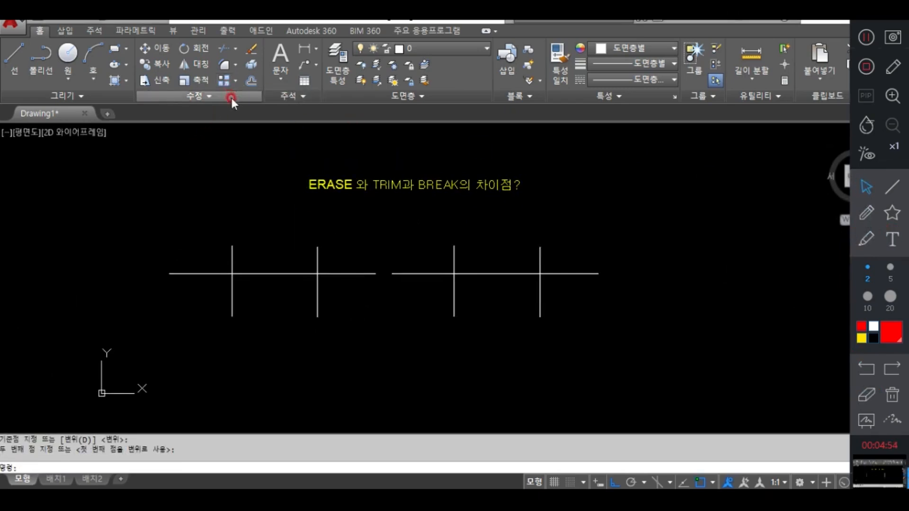
left_click(208, 97)
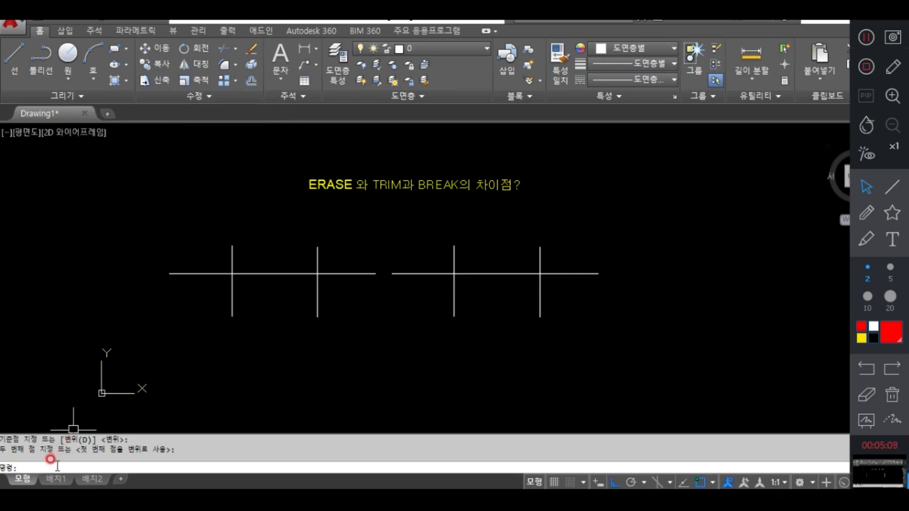
left_click(183, 93)
left_click(164, 129)
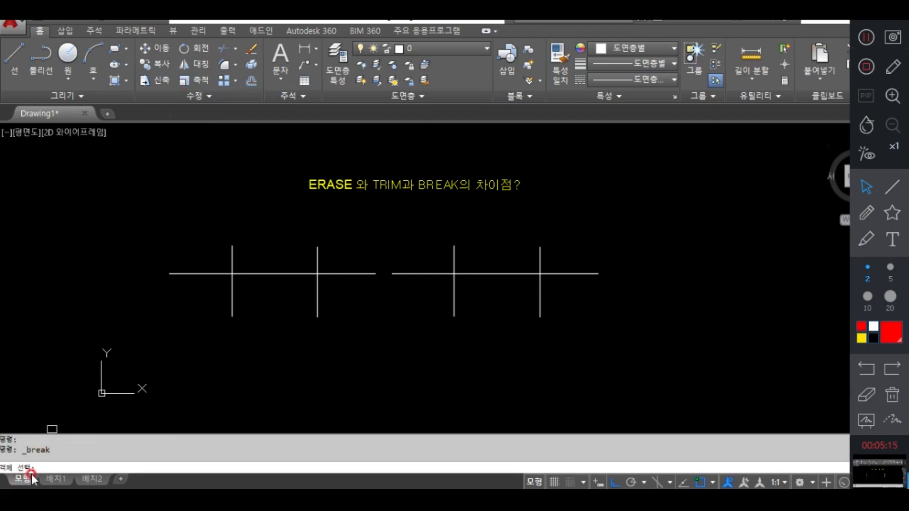
left_click(271, 273)
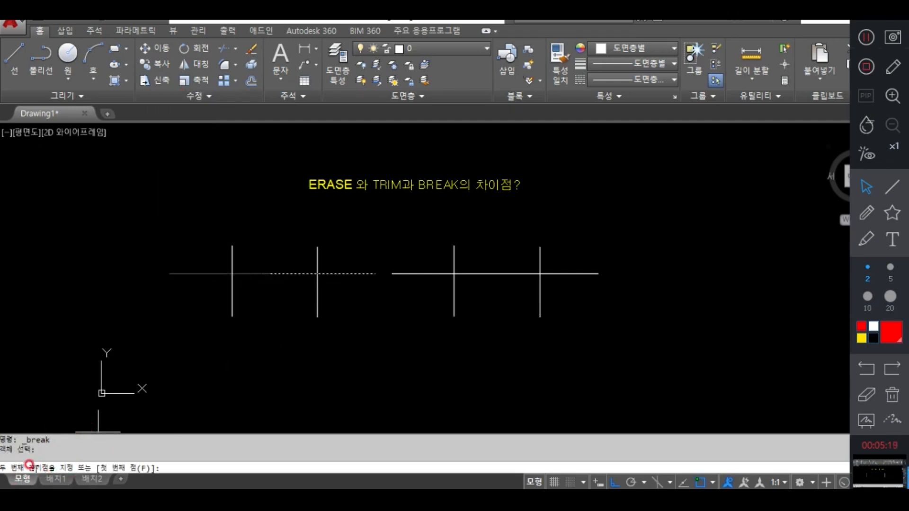
left_click(274, 273)
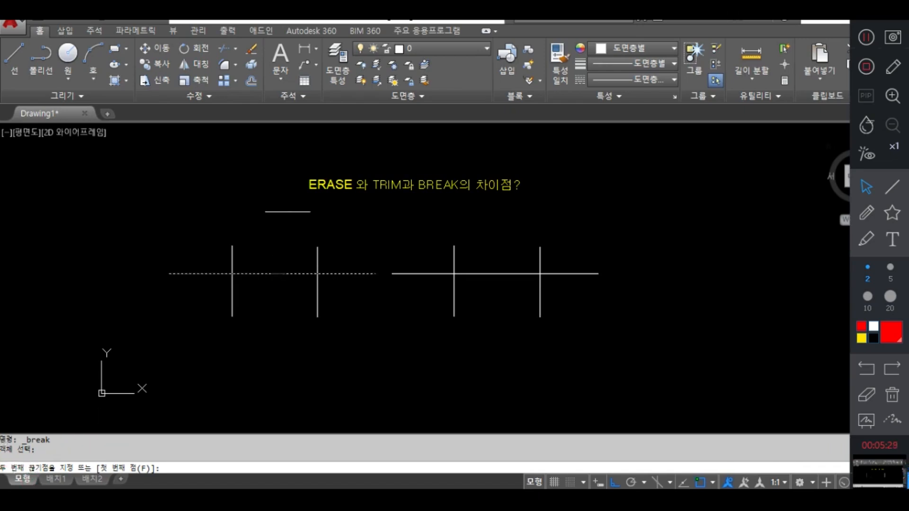
left_click(317, 273)
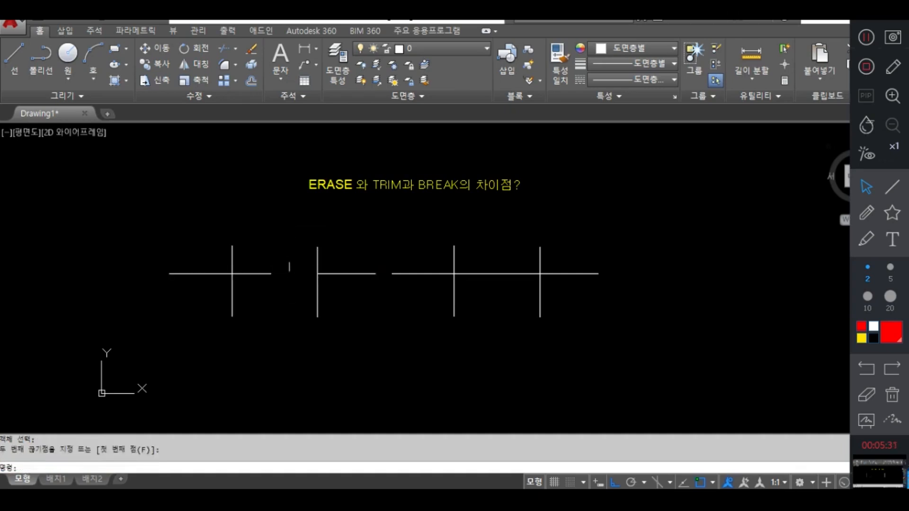
scroll(294, 286, "up", 2)
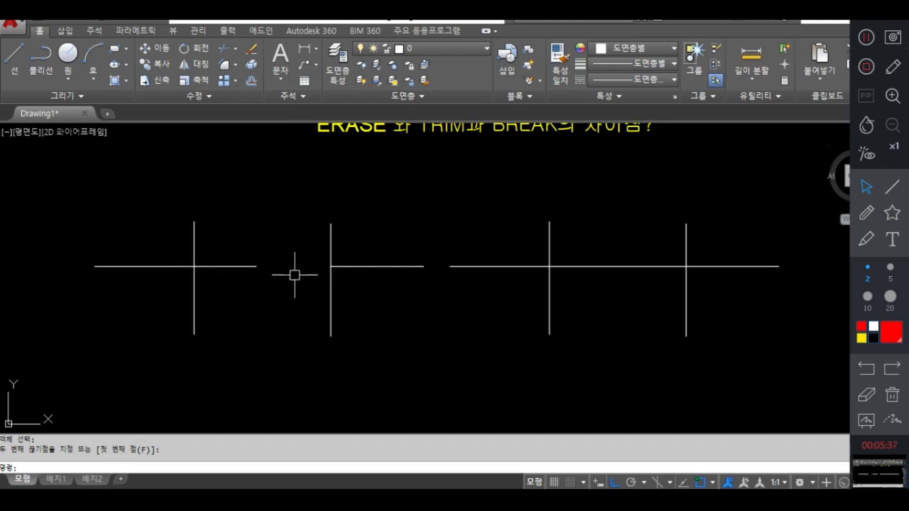
Step: Undo the last break on the left group's horizontal line
key("ctrl+z")
key("ctrl+z")
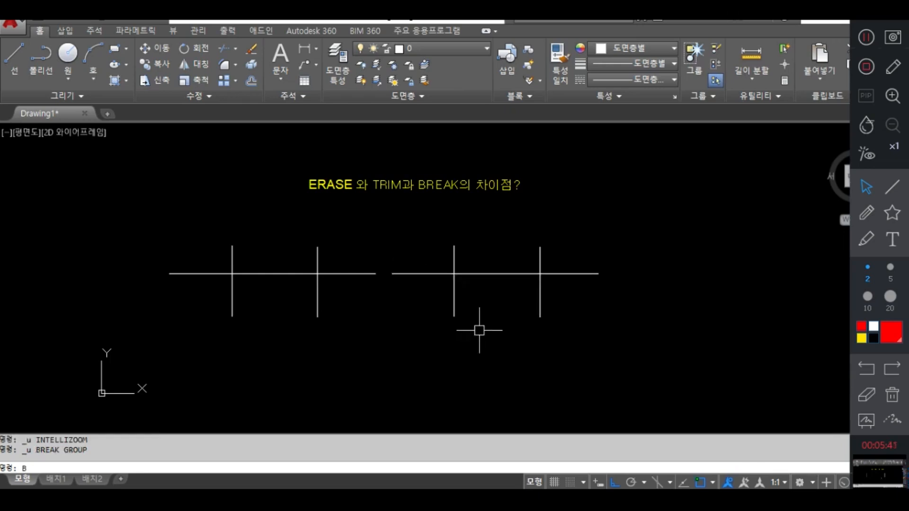
key("Escape")
key("Escape")
Step: Break the left group's horizontal line between its two vertical intersections, using the First point (F) option to redefine the first break point
left_click(199, 96)
left_click(162, 139)
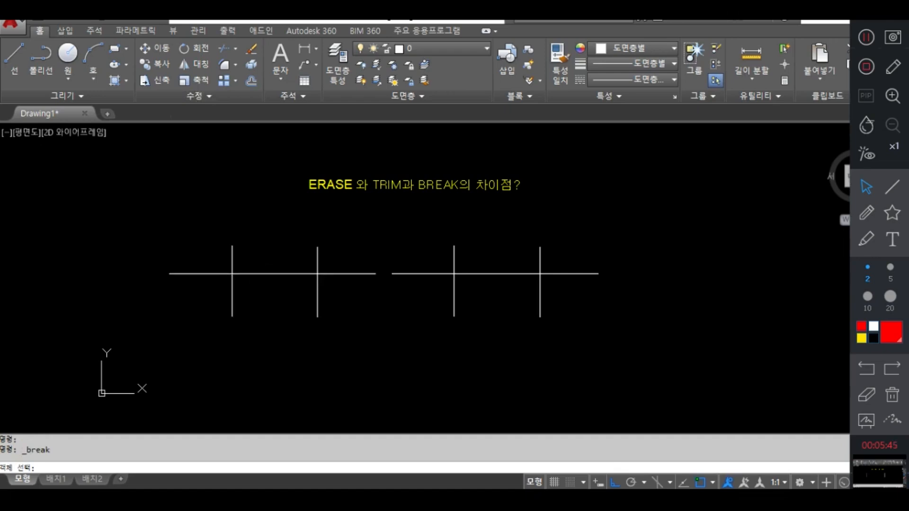
left_click(269, 274)
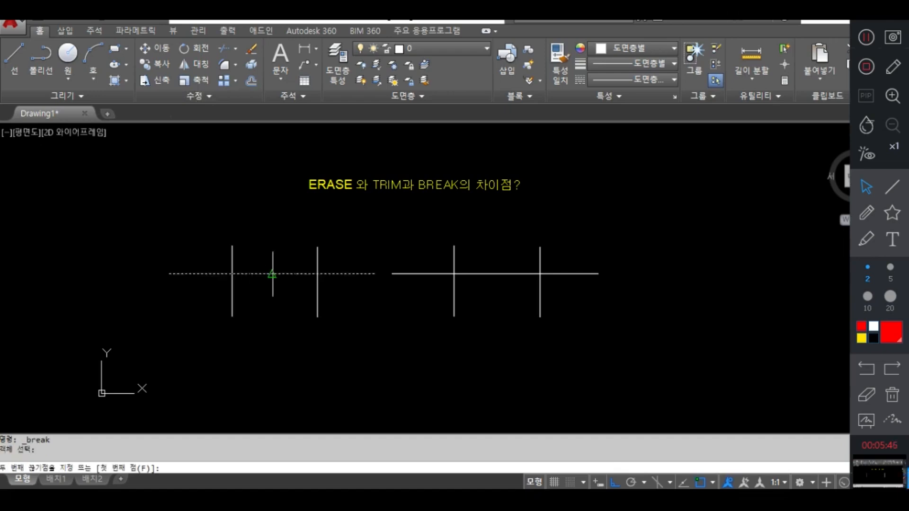
left_click(144, 468)
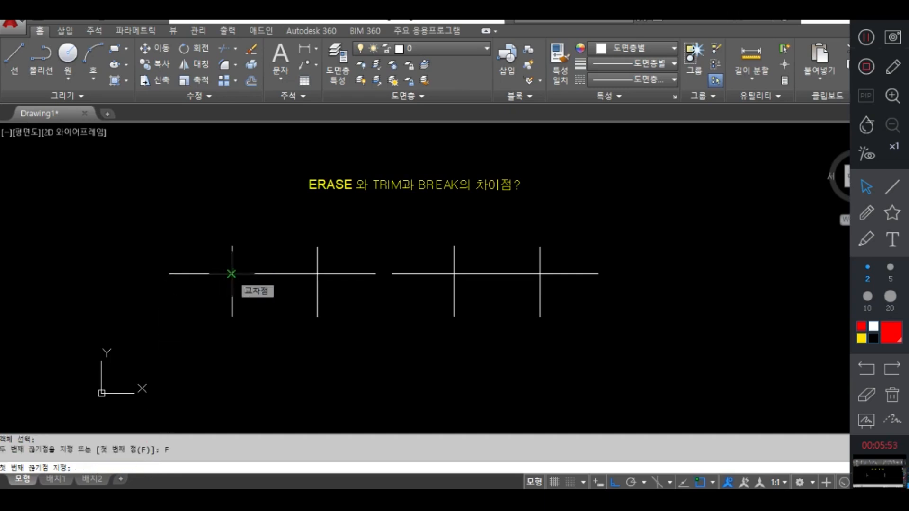
left_click(231, 274)
left_click(317, 273)
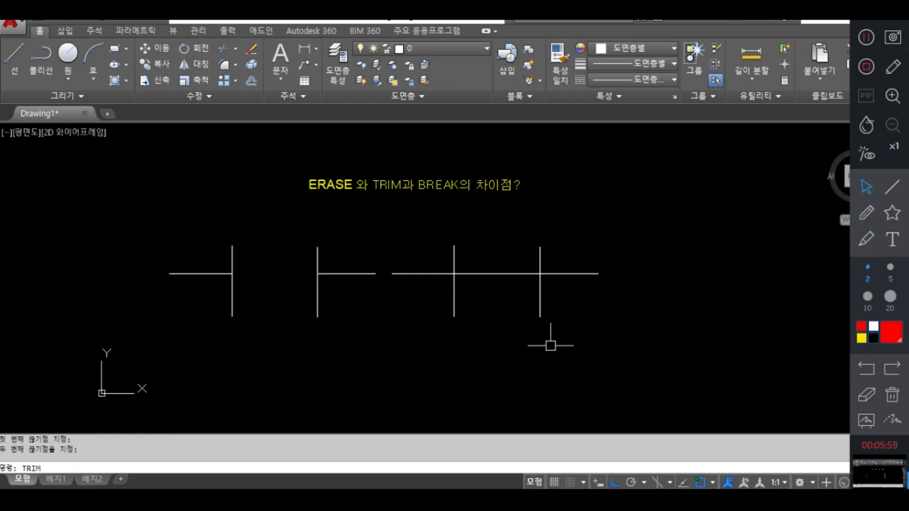
Step: Trim the right group's horizontal line between its two verticals, using both verticals as cutting edges
key("Return")
left_click(453, 300)
left_click(540, 301)
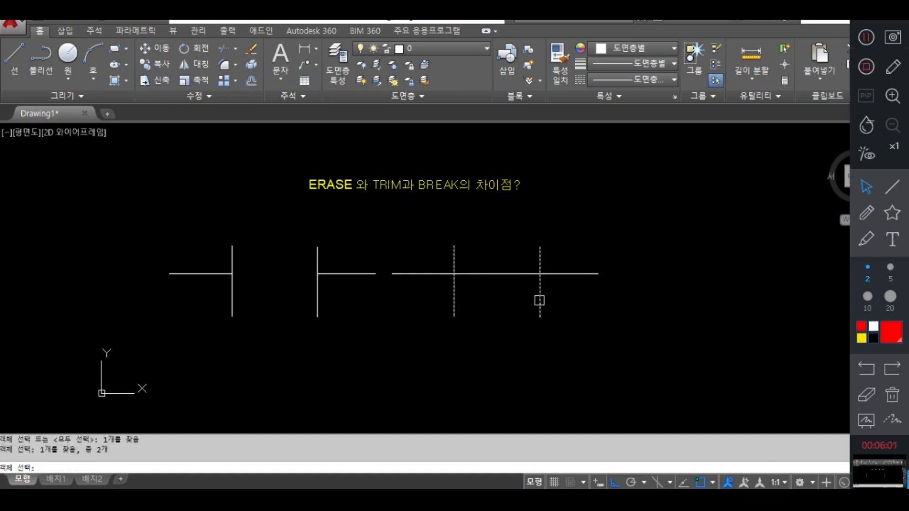
key("Return")
left_click(498, 275)
key("Return")
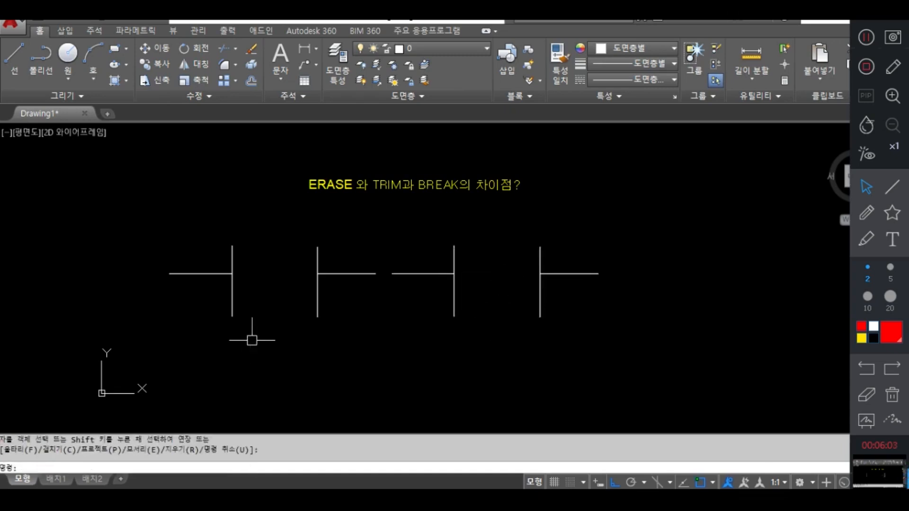
Step: Mark the gaps in both groups and the words TRIM and BREAK with red freehand strokes, clearing the markup when done
left_click(866, 212)
mouse_move(542, 305)
left_mouse_down()
mouse_move(508, 308)
mouse_move(500, 296)
left_mouse_up()
mouse_move(287, 286)
left_mouse_down()
mouse_move(260, 280)
mouse_move(290, 306)
left_mouse_up()
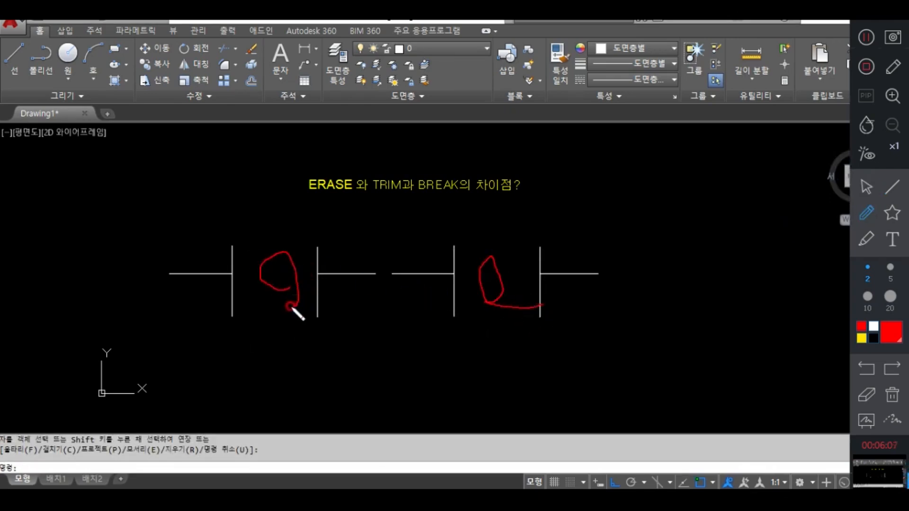
left_click_drag(369, 195, 450, 191)
left_click(860, 394)
left_click_drag(516, 291, 487, 276)
left_click_drag(305, 275, 278, 279)
left_click_drag(379, 201, 457, 189)
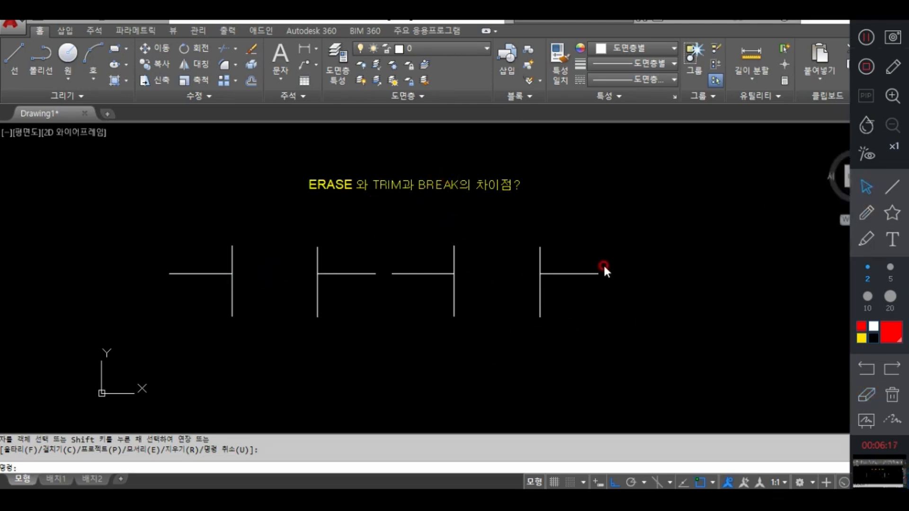
Step: Undo the trim on the right group and the break on the left group
key("ctrl+z")
key("ctrl+z")
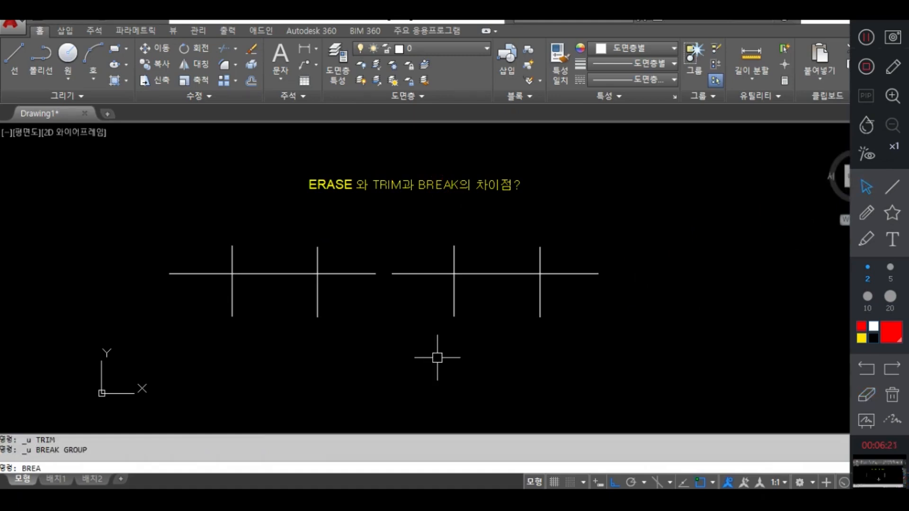
Step: Split the left group's horizontal line at its left vertical with Break, using First point (F) and the same intersection twice, and check both pieces
key("Return")
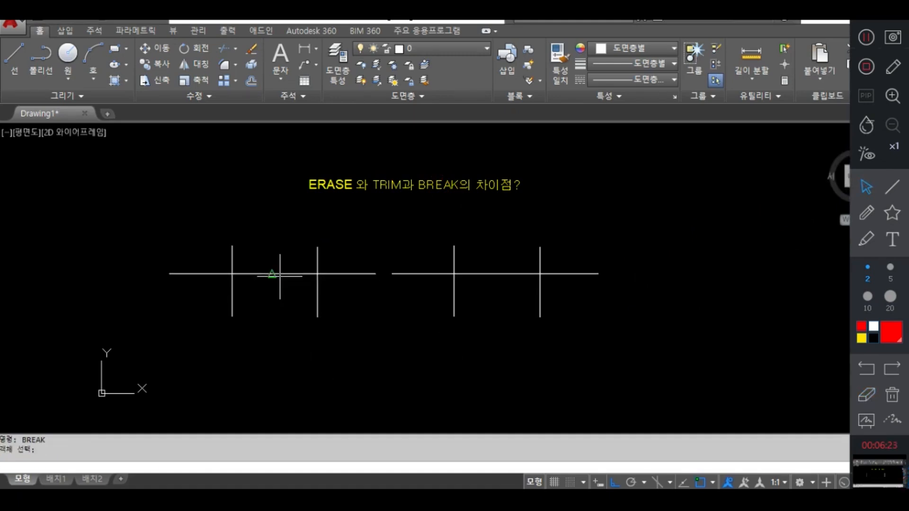
left_click(278, 273)
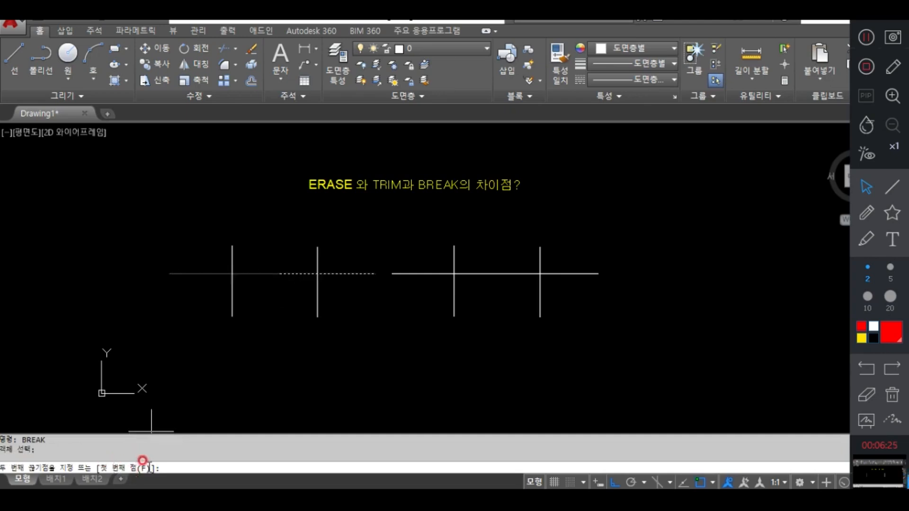
left_click(142, 469)
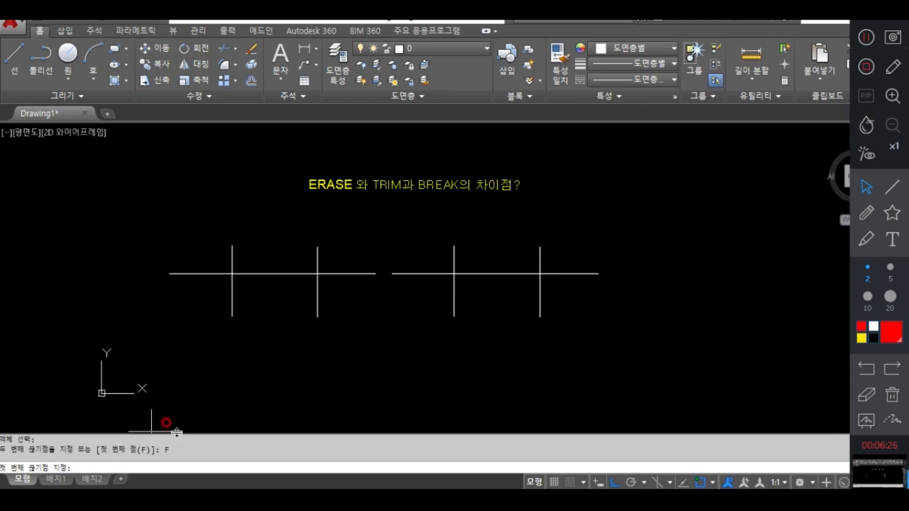
left_click(231, 274)
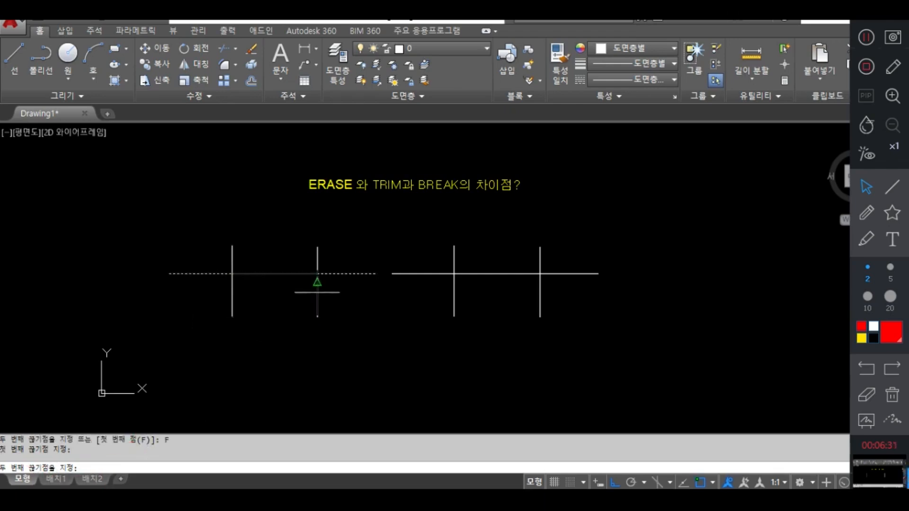
left_click(231, 273)
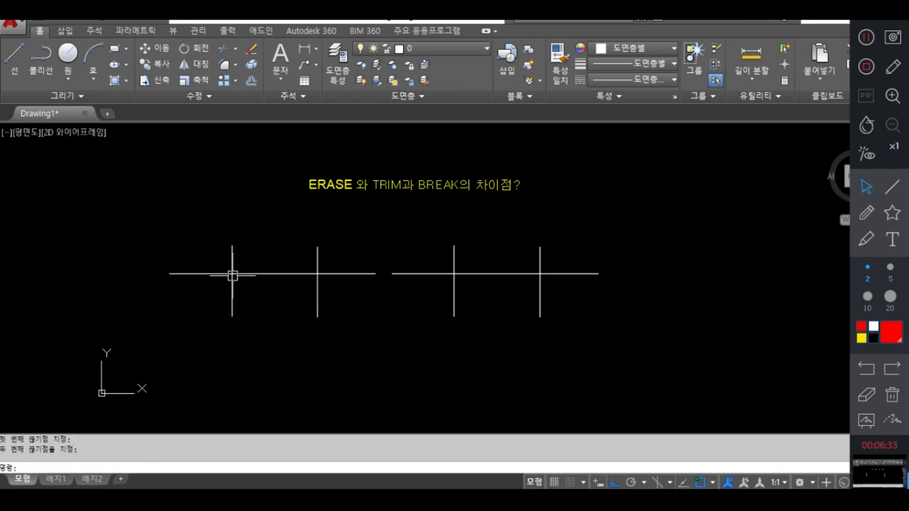
left_click(294, 273)
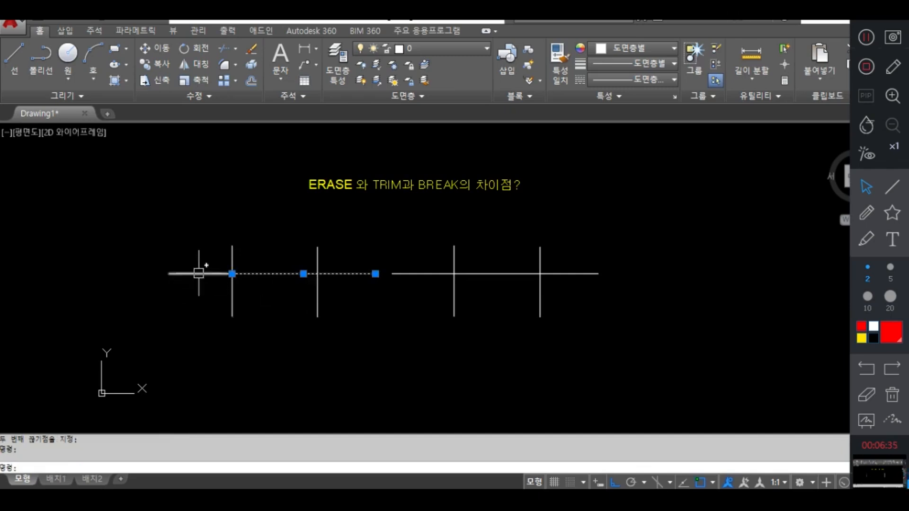
left_click(197, 273)
key("Escape")
Step: Color the left group's horizontal piece right of the split yellow and the piece left of it blue
left_click(286, 273)
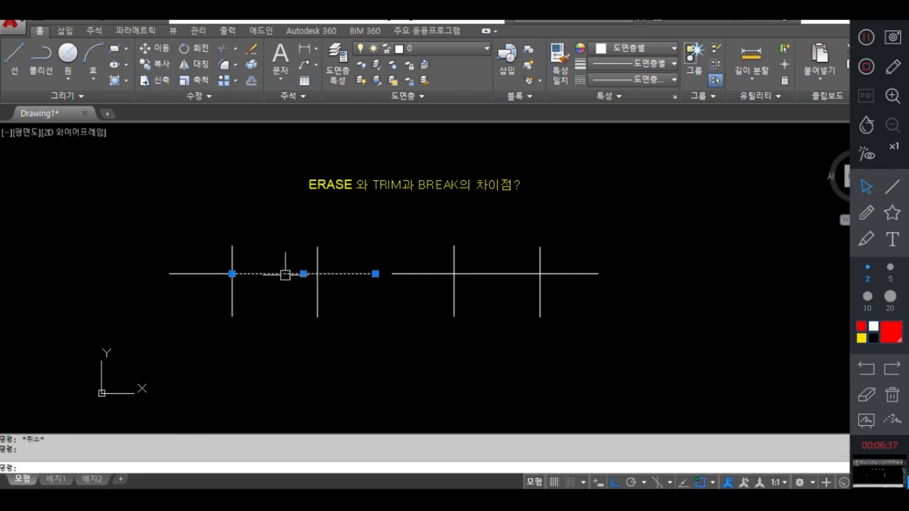
left_click(630, 49)
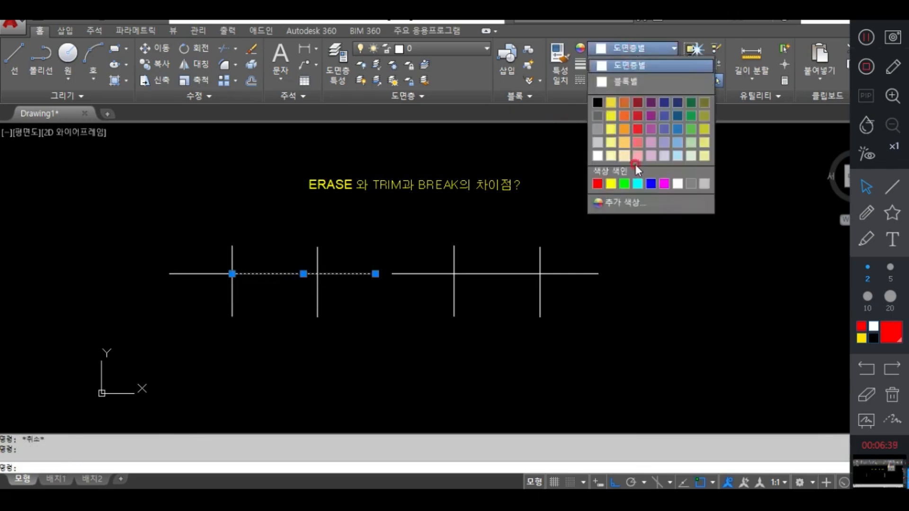
left_click(611, 184)
key("Escape")
left_click(206, 274)
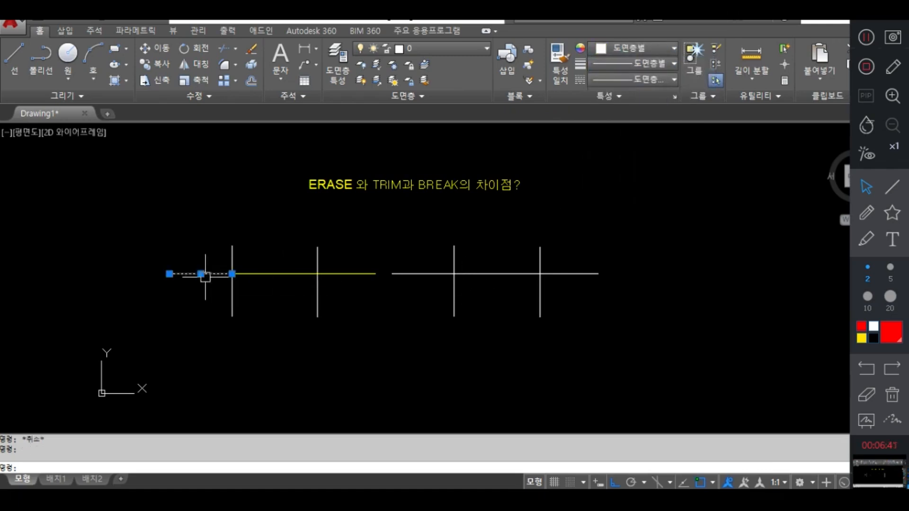
left_click(630, 50)
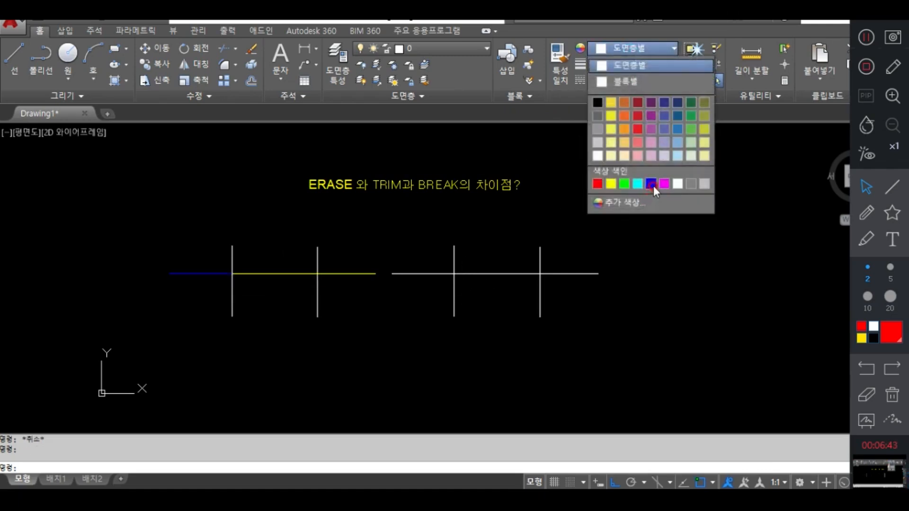
left_click(651, 184)
key("Escape")
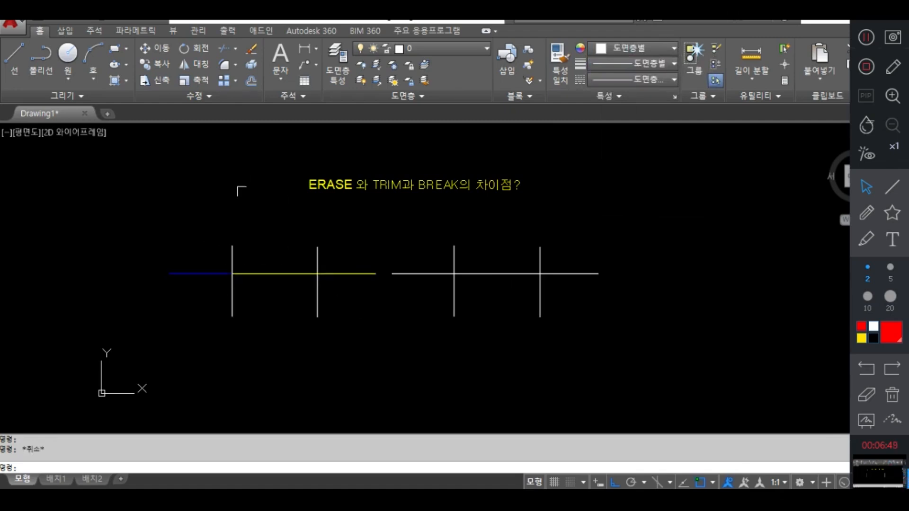
Step: Split the yellow line at its intersection with the left group's right vertical using Break at Point
left_click(192, 98)
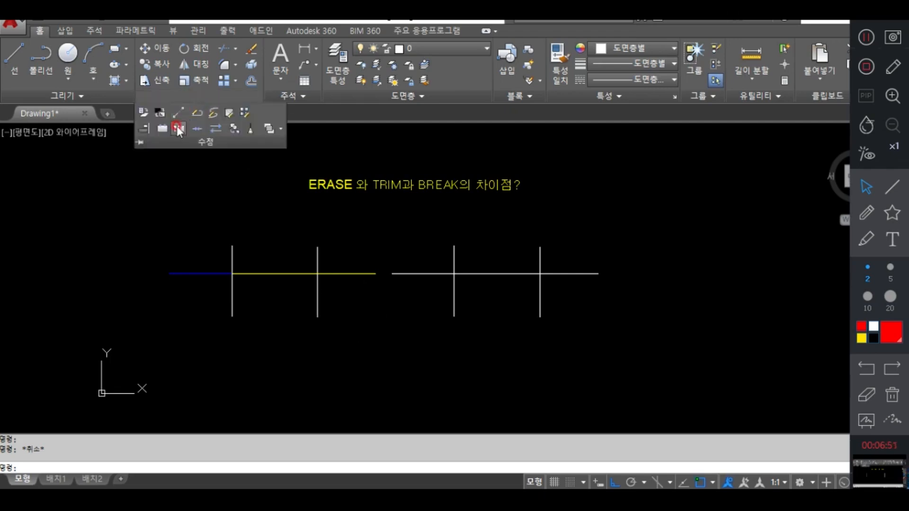
left_click(178, 128)
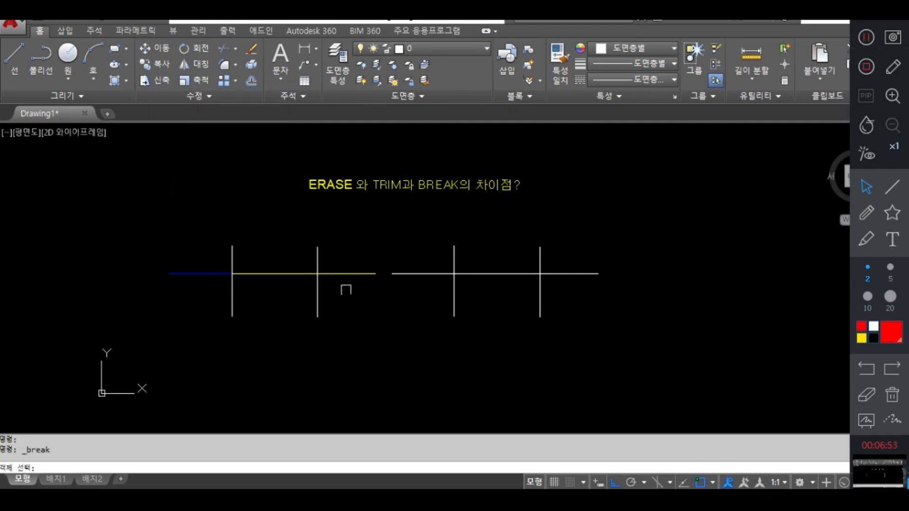
left_click(352, 273)
left_click(48, 466)
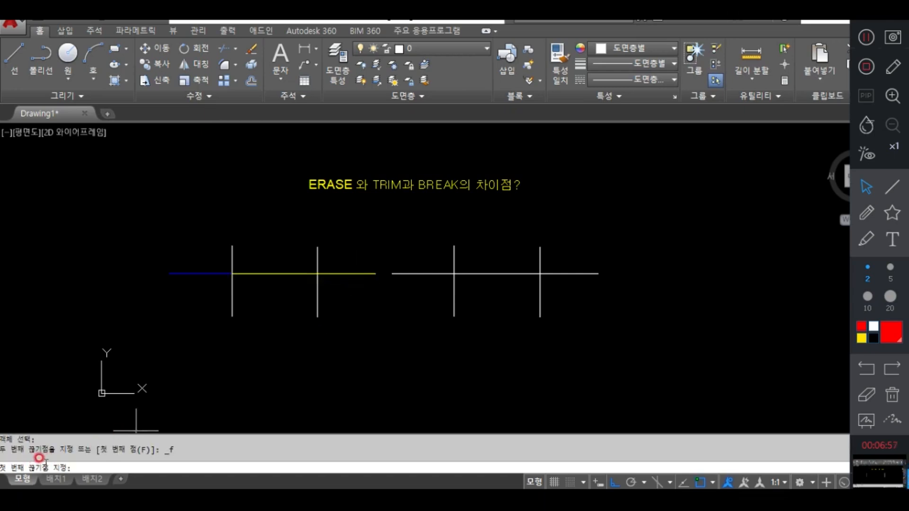
left_click(316, 273)
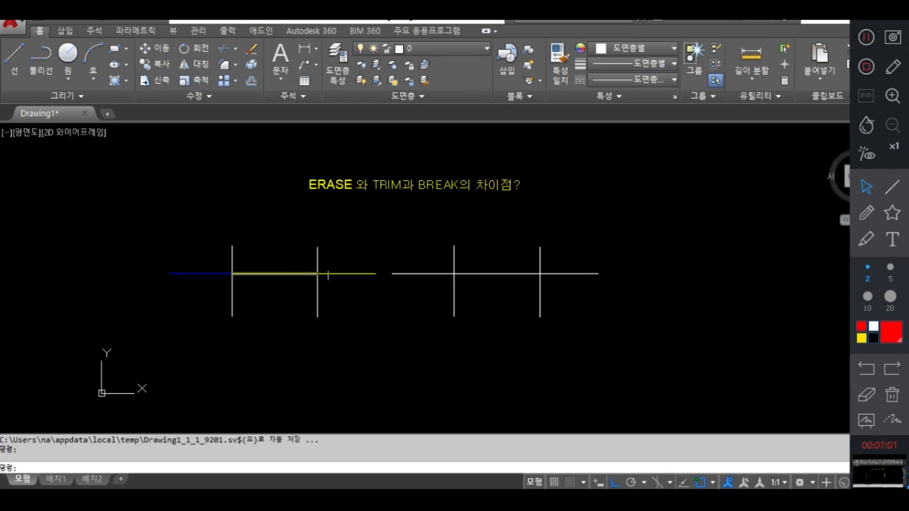
Step: Color the left group's horizontal piece beyond the right vertical magenta and clear the selection
left_click(355, 274)
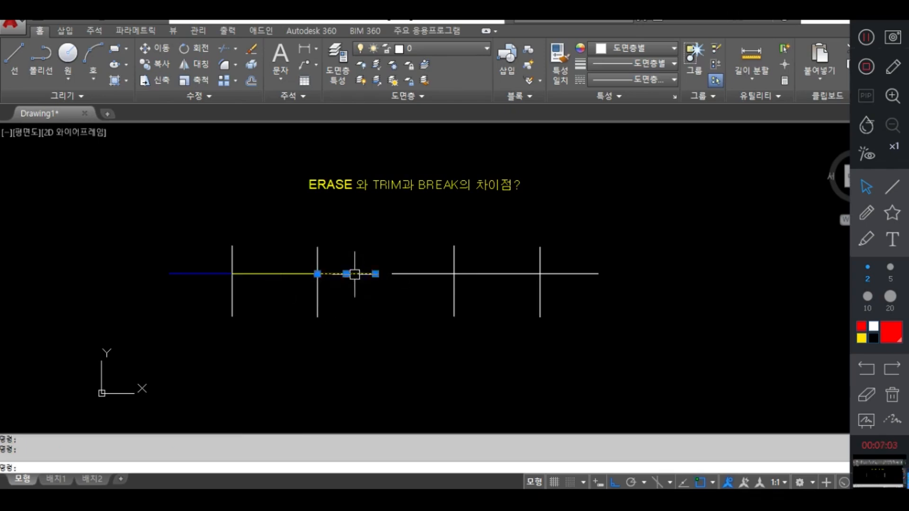
left_click(635, 49)
left_click(646, 180)
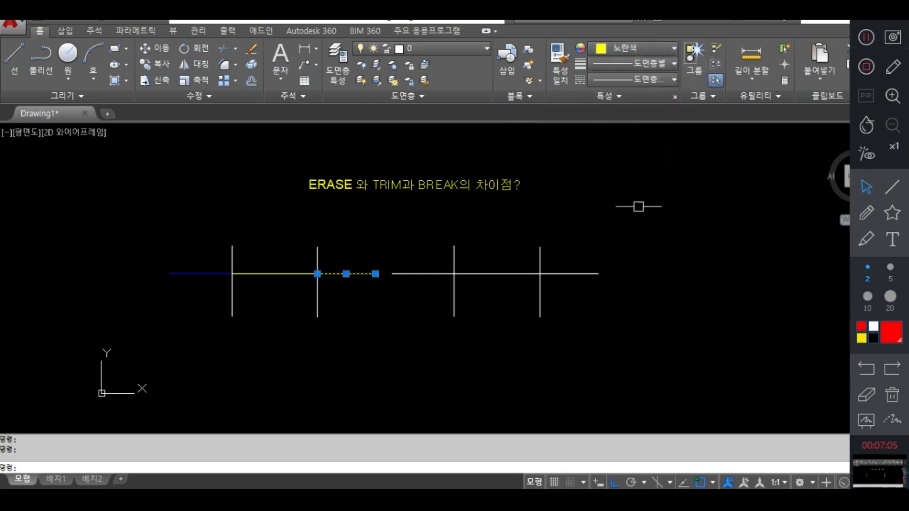
left_click(636, 48)
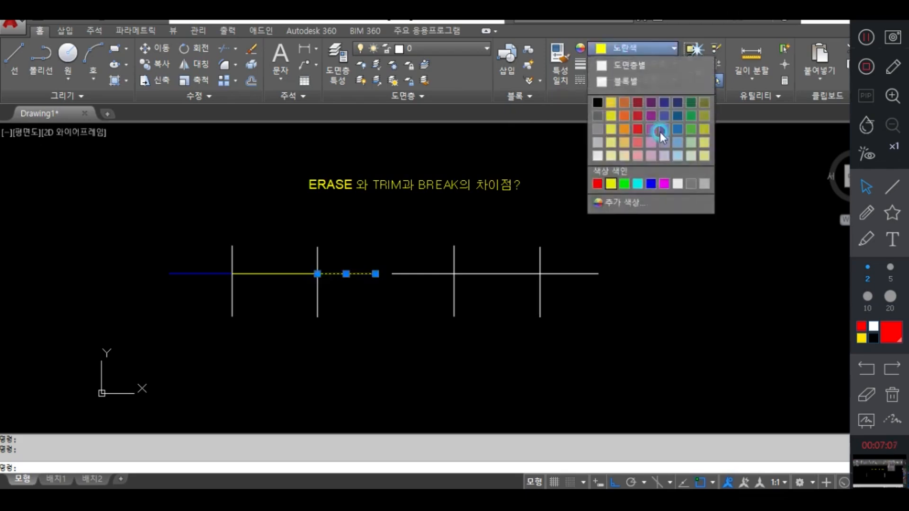
left_click(663, 184)
key("Escape")
key("Escape")
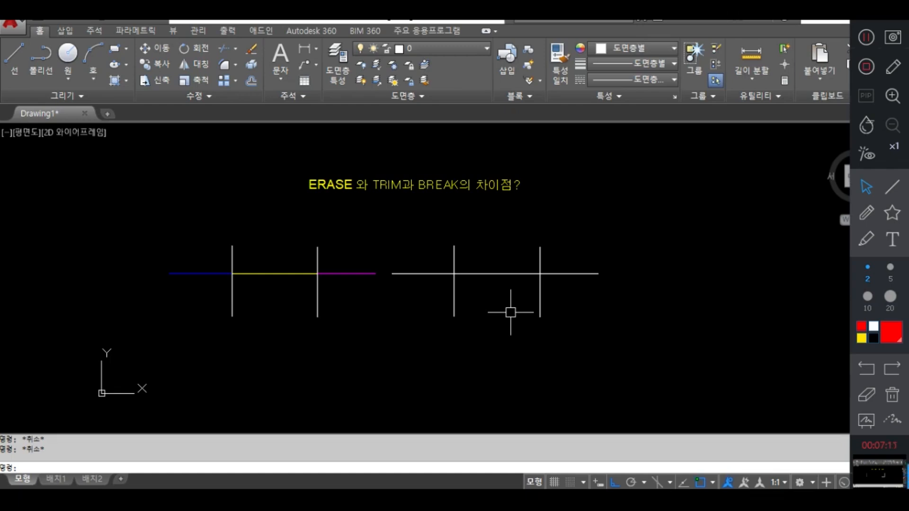
Step: Circle ERASE in the heading with the red pen and trace the right group's whole horizontal line
left_click(866, 213)
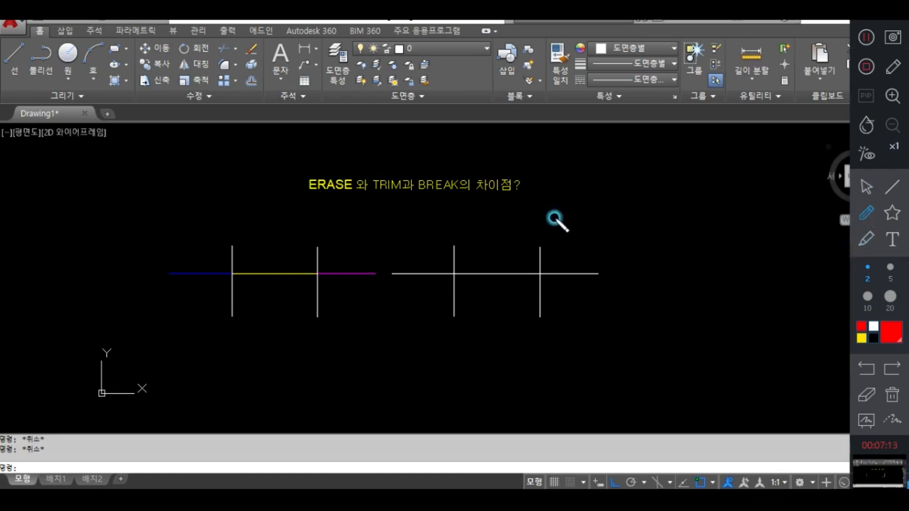
left_click_drag(356, 197, 338, 185)
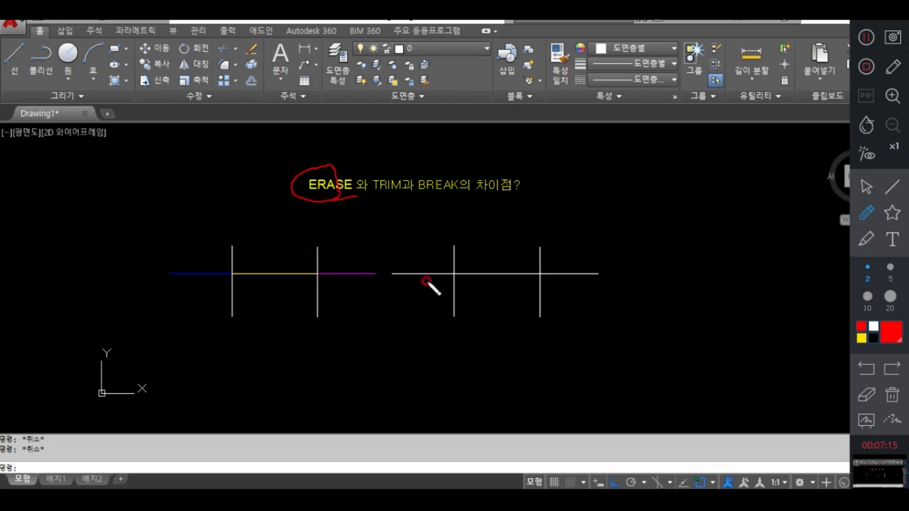
left_click_drag(403, 271, 585, 286)
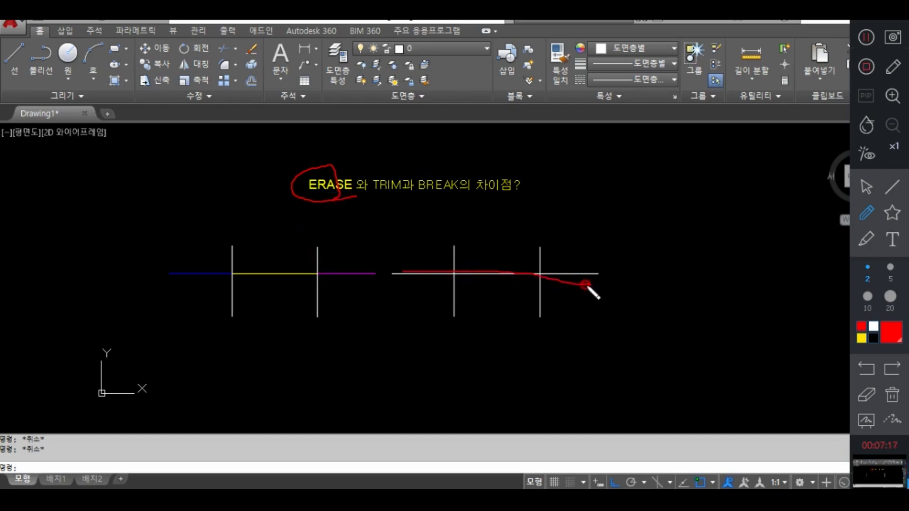
left_click_drag(392, 272, 587, 283)
Step: Circle TRIM in red, mark the right group's two verticals as cutting edges and tick the three horizontal segments
mouse_move(403, 196)
left_mouse_down()
mouse_move(375, 198)
mouse_move(403, 173)
left_mouse_up()
left_click_drag(452, 247, 454, 235)
left_click_drag(529, 254, 544, 245)
left_click_drag(485, 262, 502, 260)
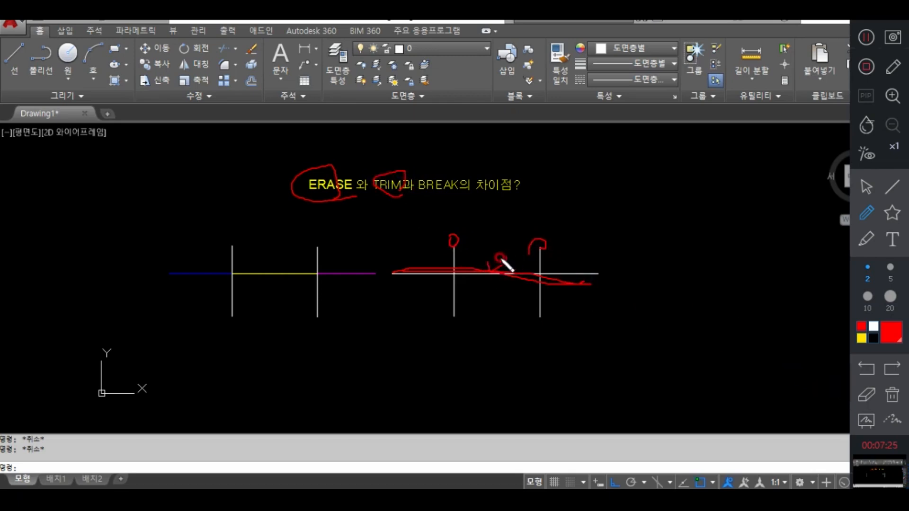
left_click_drag(411, 279, 418, 266)
left_click_drag(570, 270, 587, 261)
left_click_drag(526, 310, 529, 313)
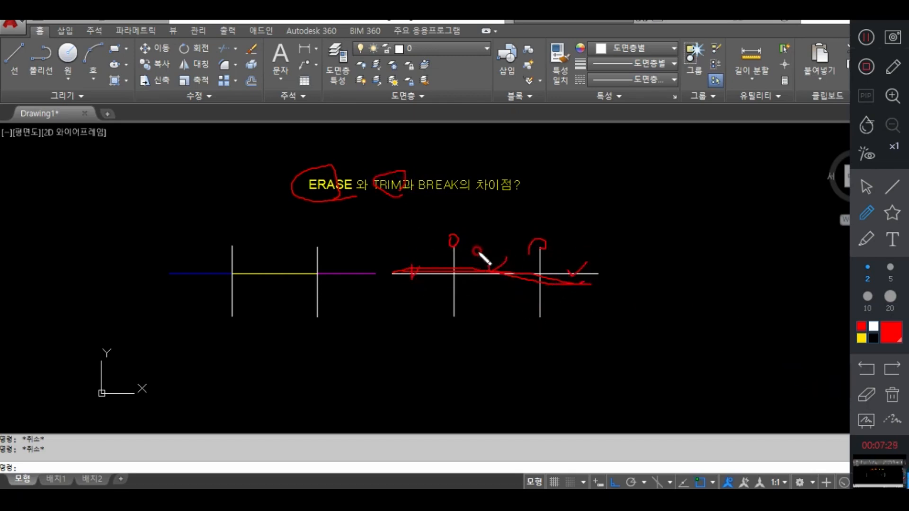
Step: Circle BREAK with an arrow to TRIM, and mark the left group's right split point and the pieces on both sides
mouse_move(447, 193)
left_mouse_down()
mouse_move(432, 162)
mouse_move(429, 200)
mouse_move(435, 165)
mouse_move(386, 162)
mouse_move(411, 172)
left_mouse_up()
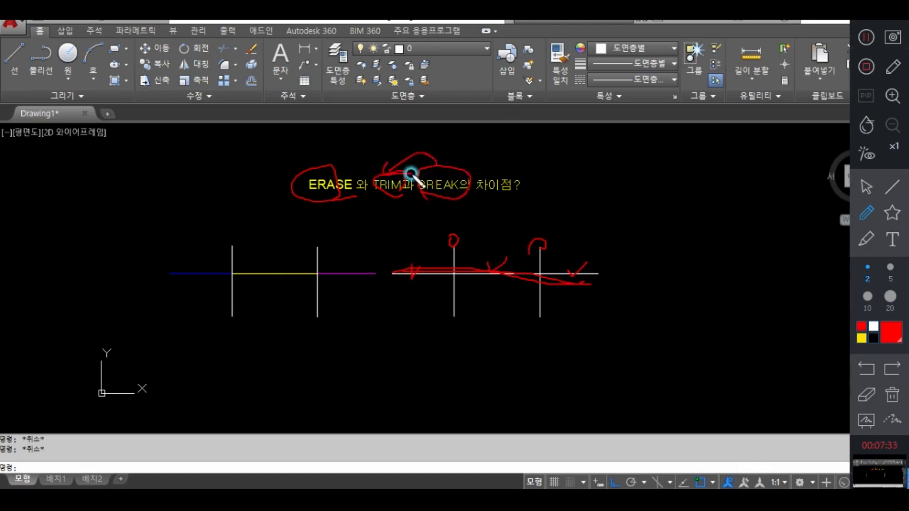
left_click_drag(316, 272, 314, 273)
mouse_move(285, 272)
left_mouse_down()
mouse_move(306, 259)
mouse_move(355, 259)
left_mouse_up()
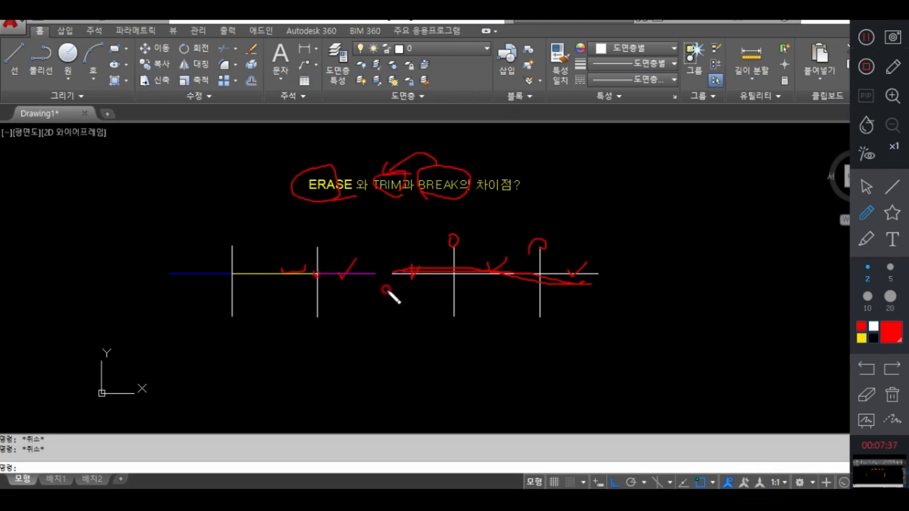